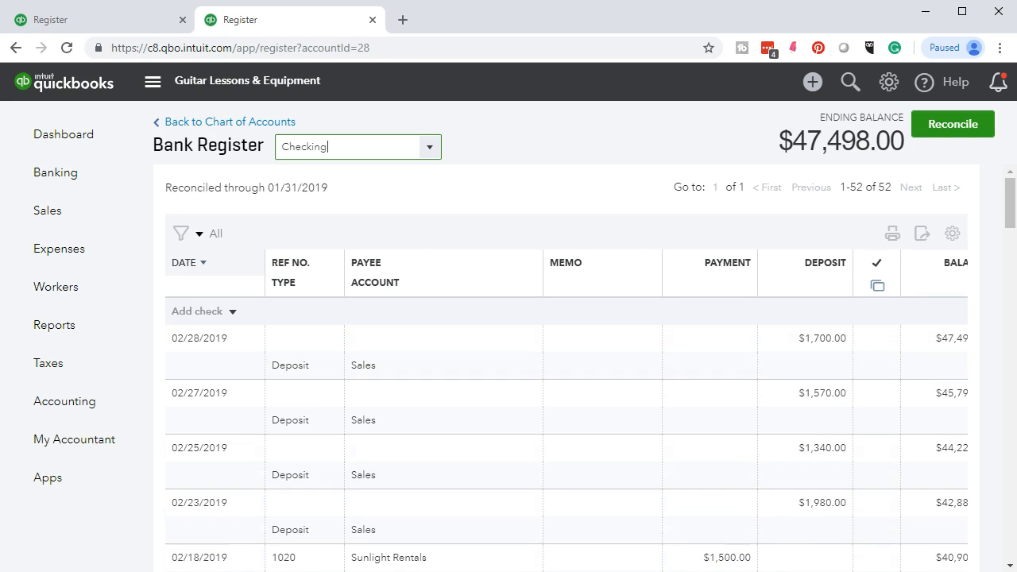
Bring the Word list of February open items to the front.
click(553, 571)
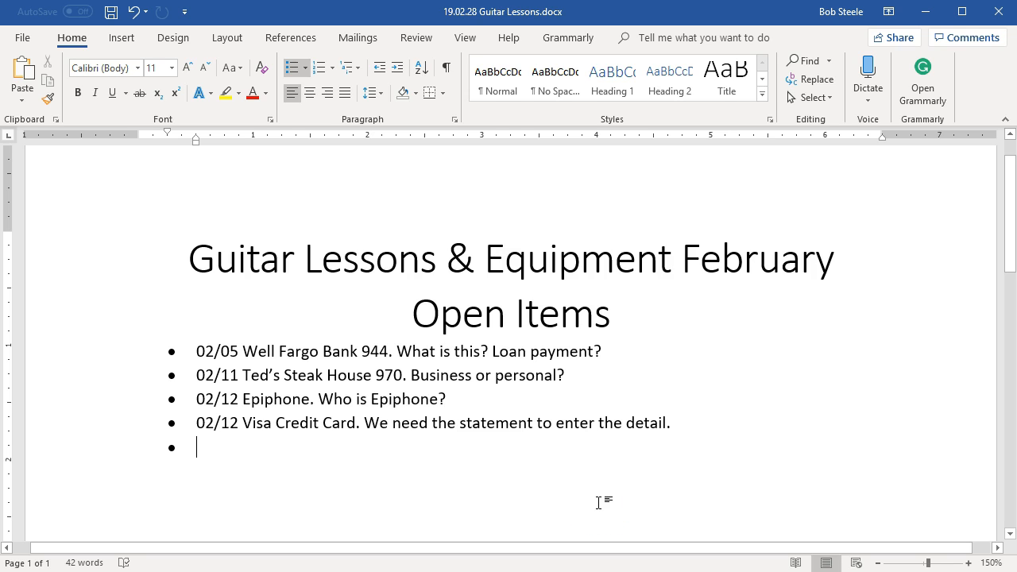
Highlight the Sunlight Rentals 1,500 amount on the bank statement PDF.
click(648, 571)
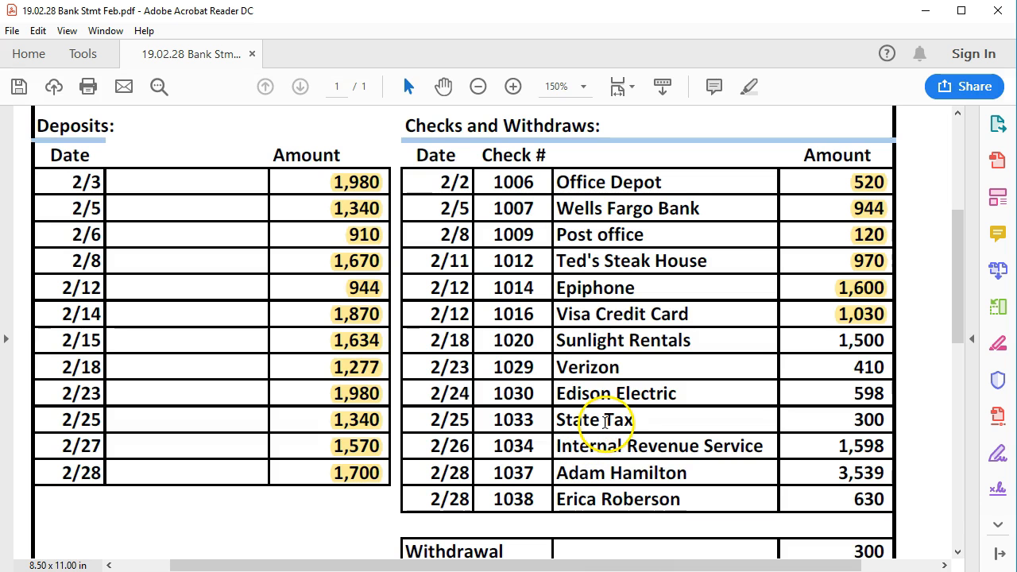
drag(840, 340, 900, 342)
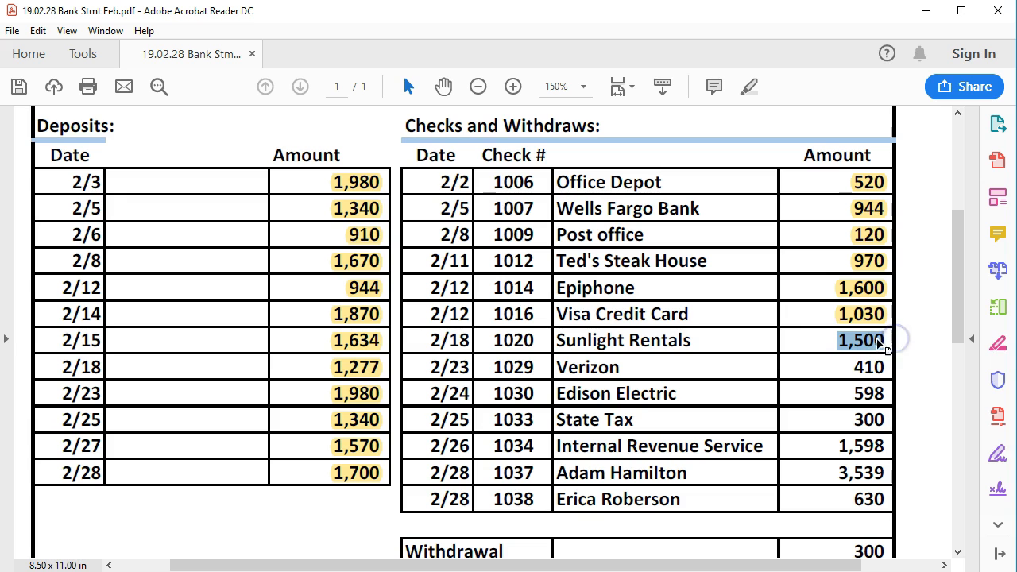
right_click(878, 342)
click(873, 389)
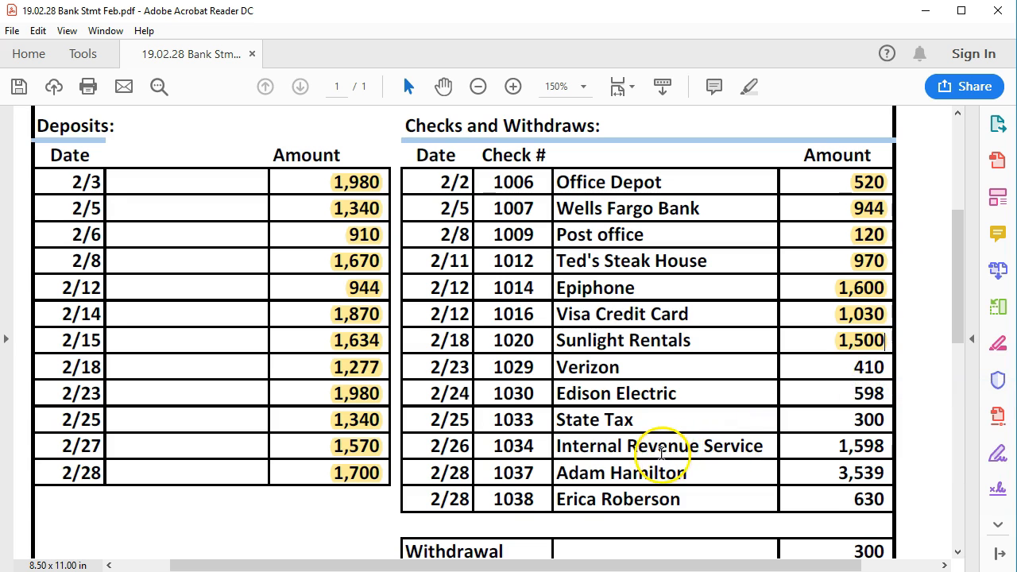
scroll(659, 453, up, 4)
scroll(659, 454, up, 1)
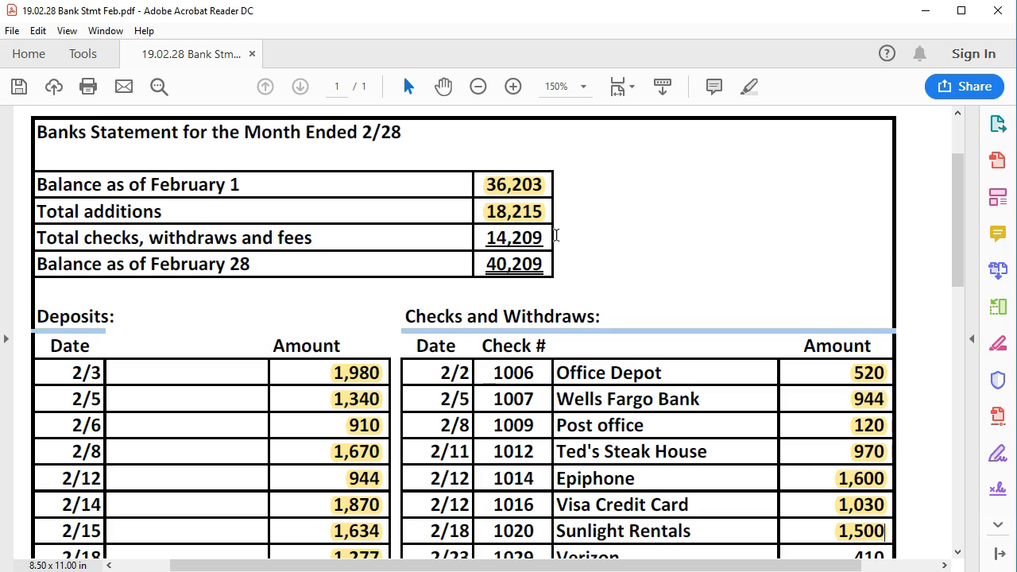
Scroll through the statement, then get back to the QuickBooks Checking register.
scroll(556, 235, down, 3)
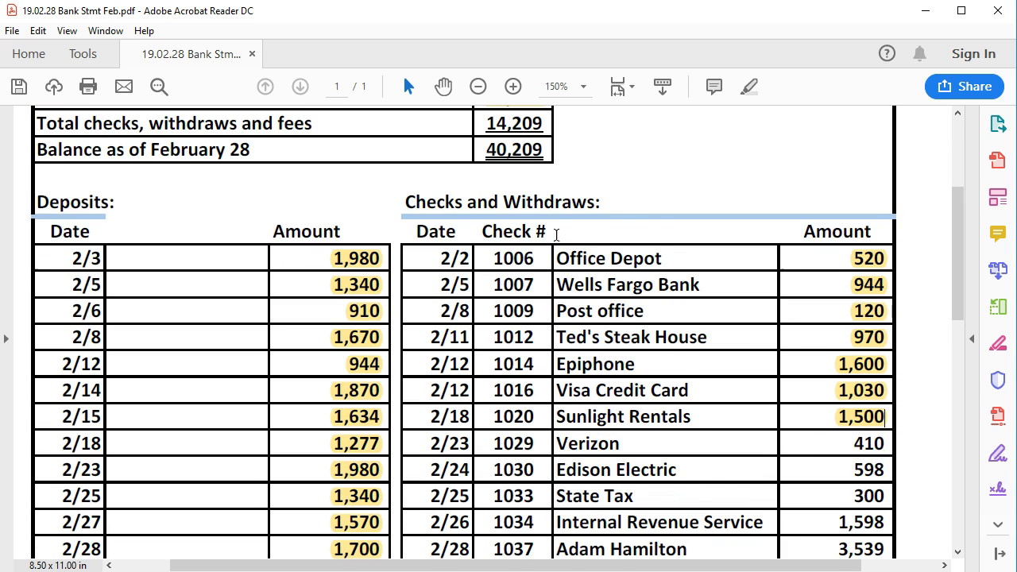
scroll(556, 236, down, 1)
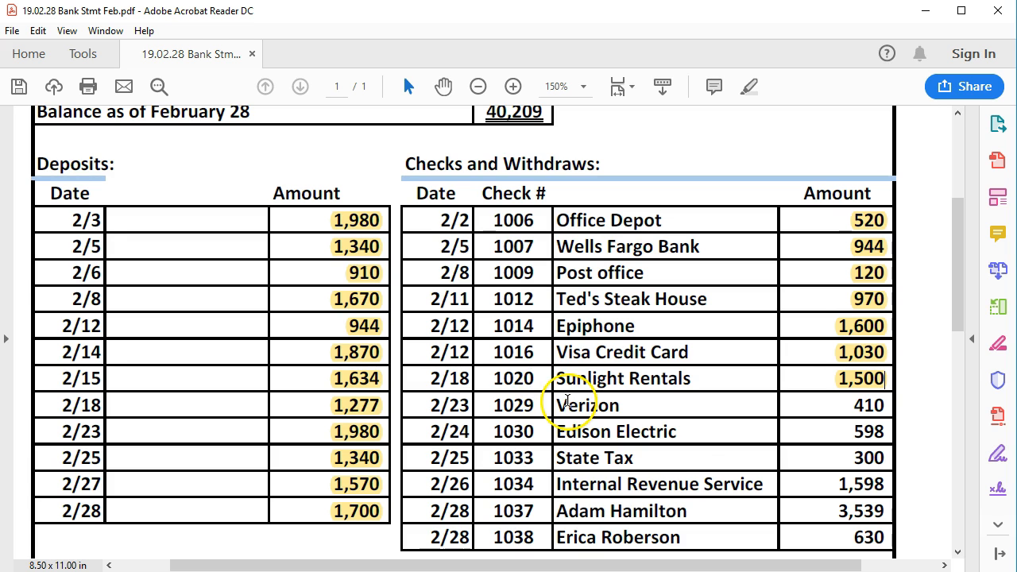
scroll(648, 432, down, 2)
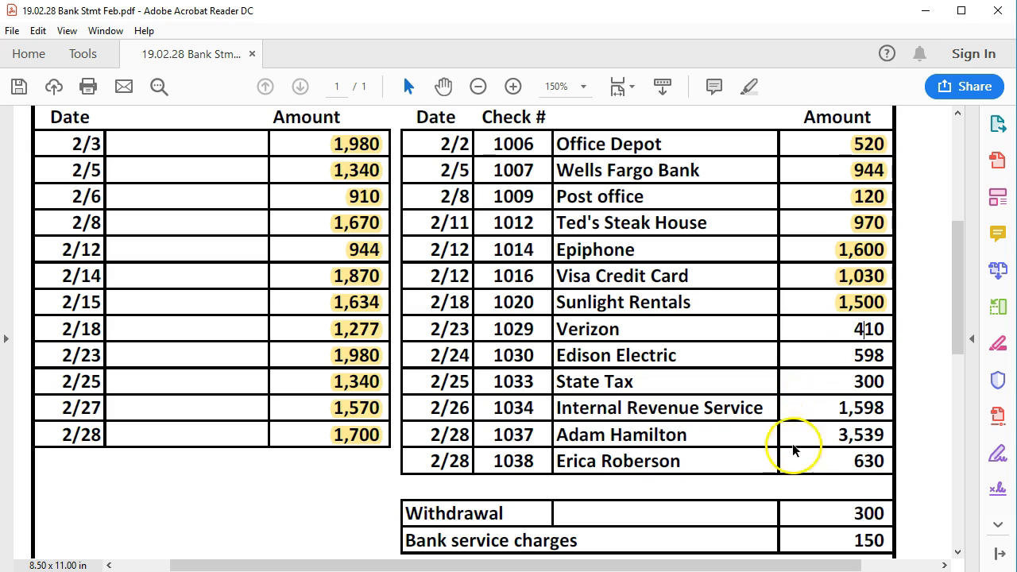
key(alt+Tab)
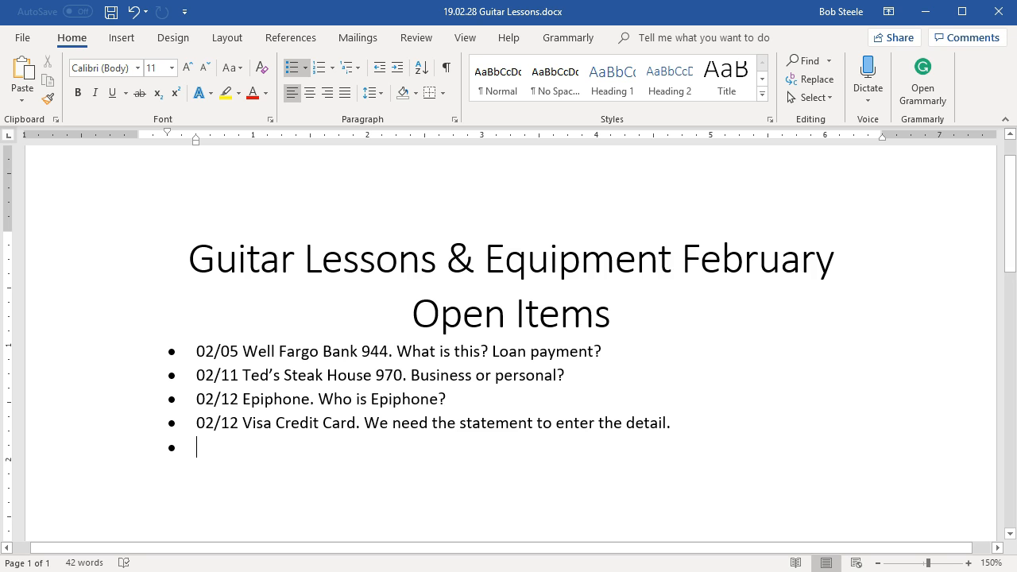
click(926, 11)
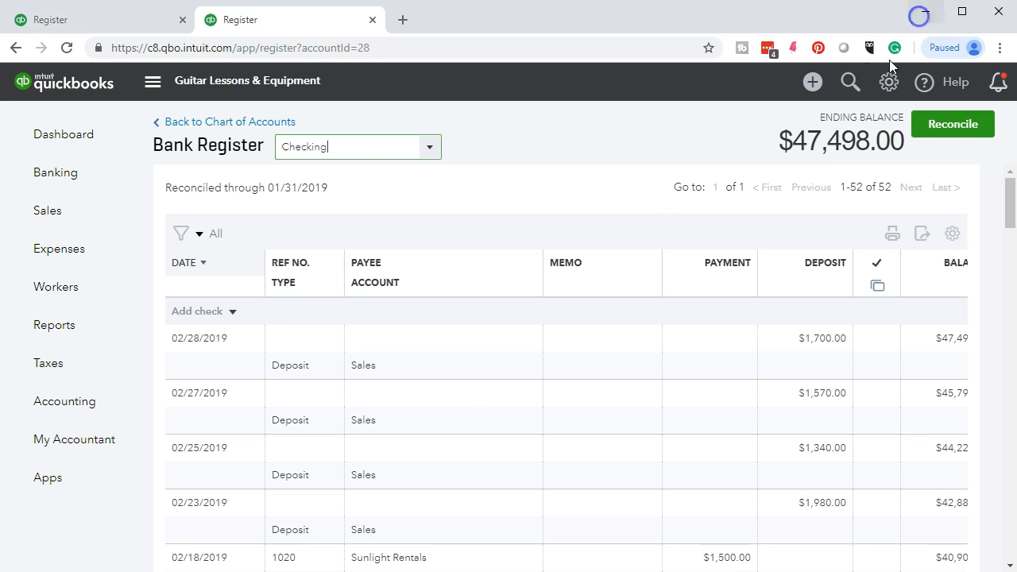
Start a new check dated 02/23/2019 with check number 1029.
click(231, 313)
click(222, 337)
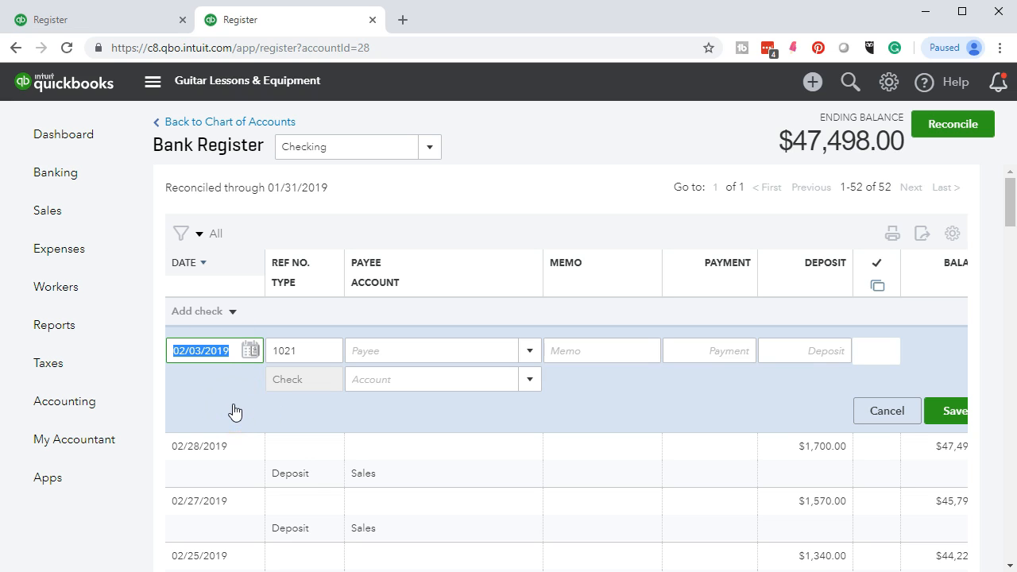
key(plus)
key(plus)
key(plus)
key(plus)
key(plus)
key(plus)
key(plus)
key(plus)
key(plus)
key(plus)
key(plus)
key(plus)
key(plus)
key(plus)
key(plus)
key(plus)
key(plus)
key(plus)
key(plus)
key(Tab)
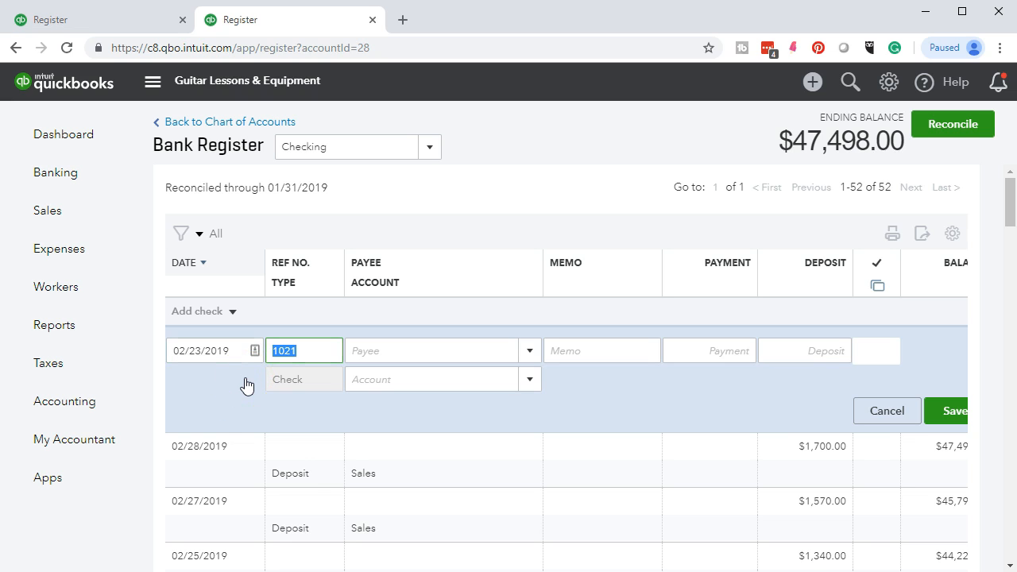
click(265, 379)
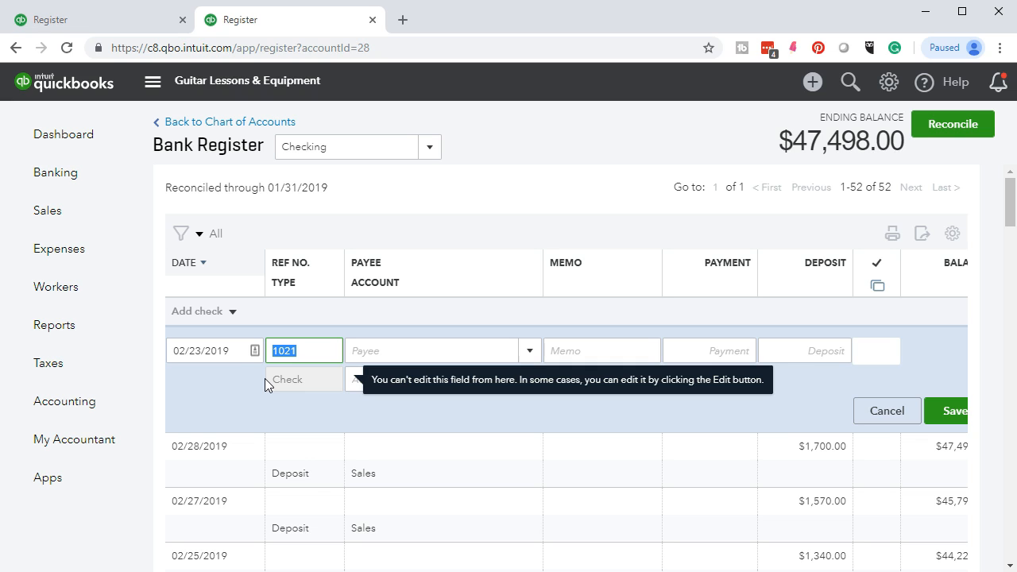
text(1029)
key(Tab)
click(238, 388)
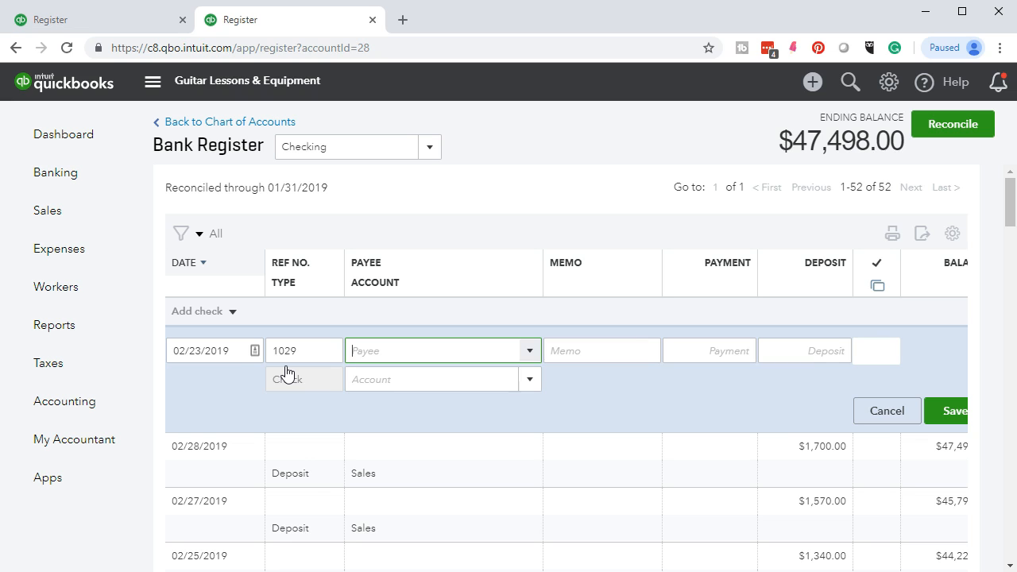
Make the check payable to Verizon for $410.00 and save it.
text(Verizon)
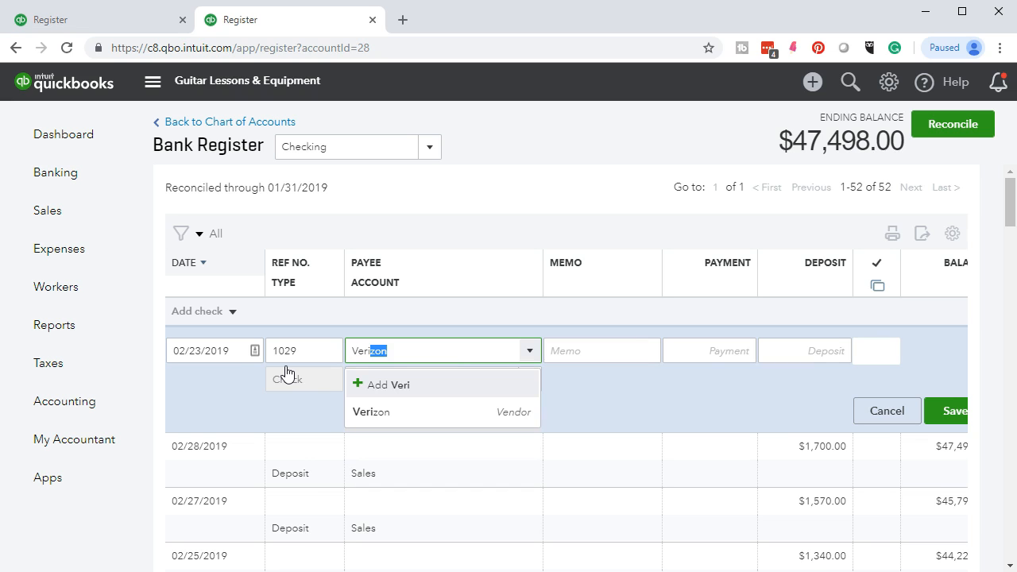
click(368, 412)
key(Tab)
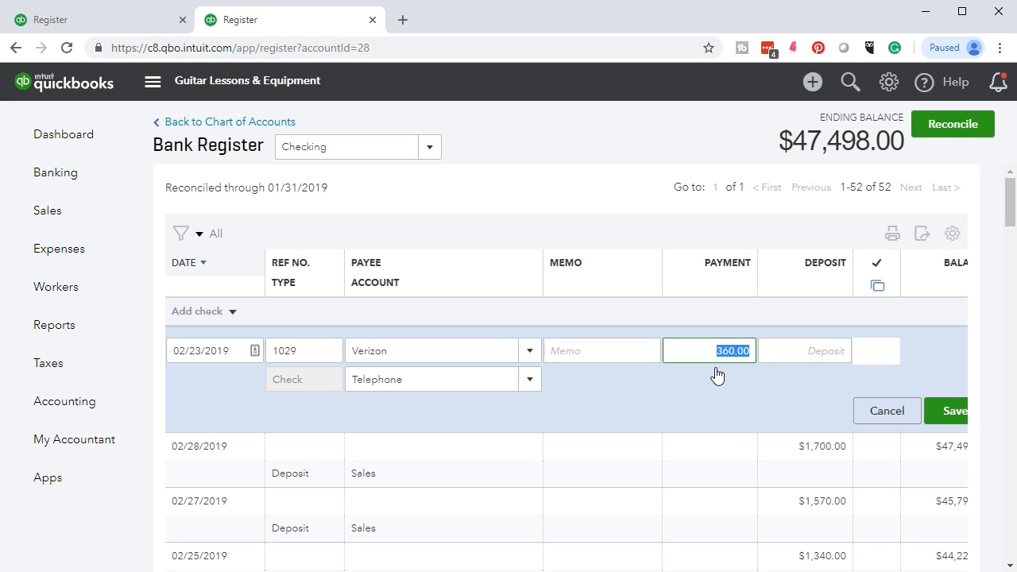
key(BackSpace)
text(410)
key(Tab)
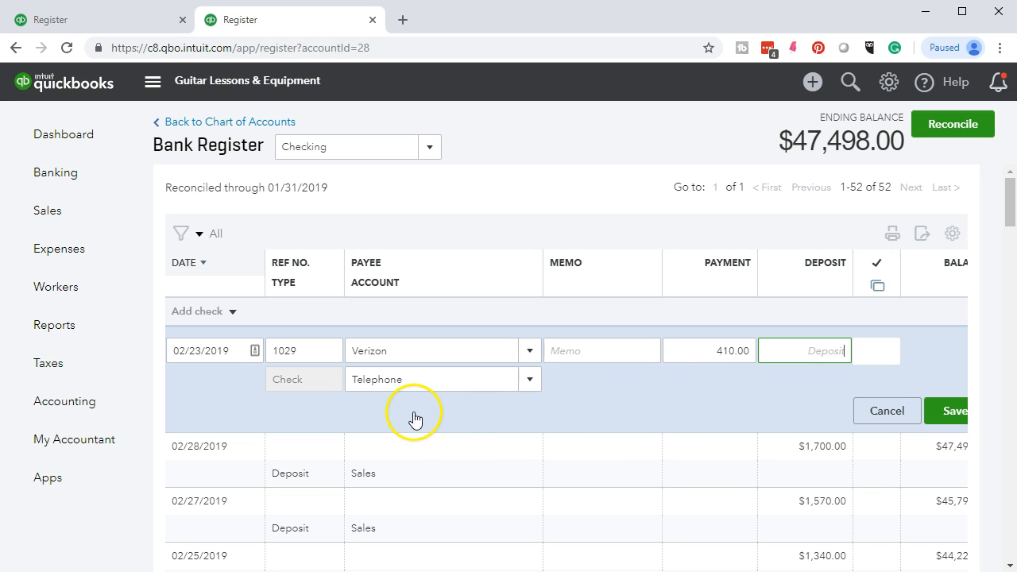
click(943, 425)
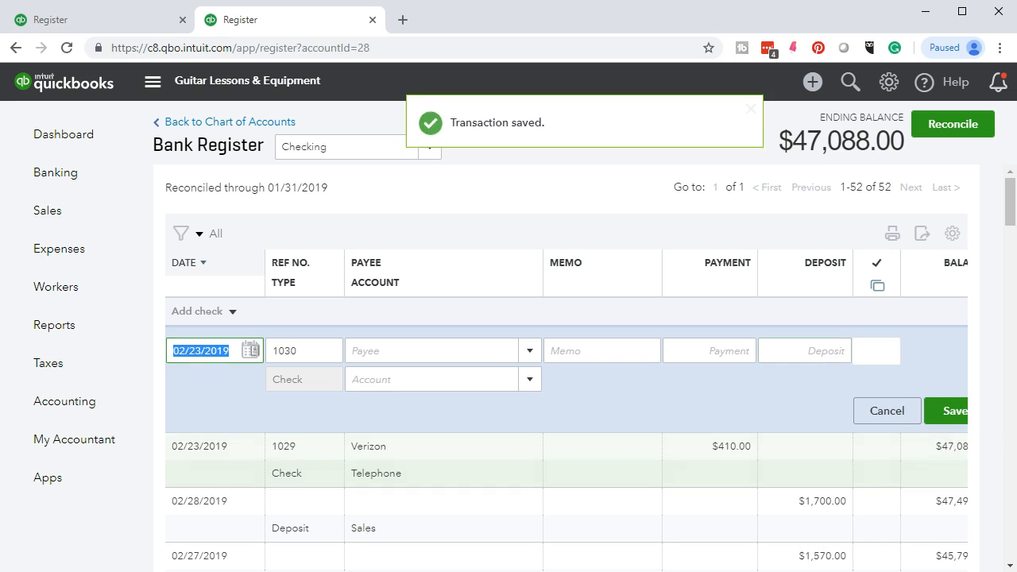
key(alt+Tab)
Highlight Verizon's 410 amount on the statement and return to the QuickBooks register.
drag(855, 333, 883, 330)
right_click(881, 330)
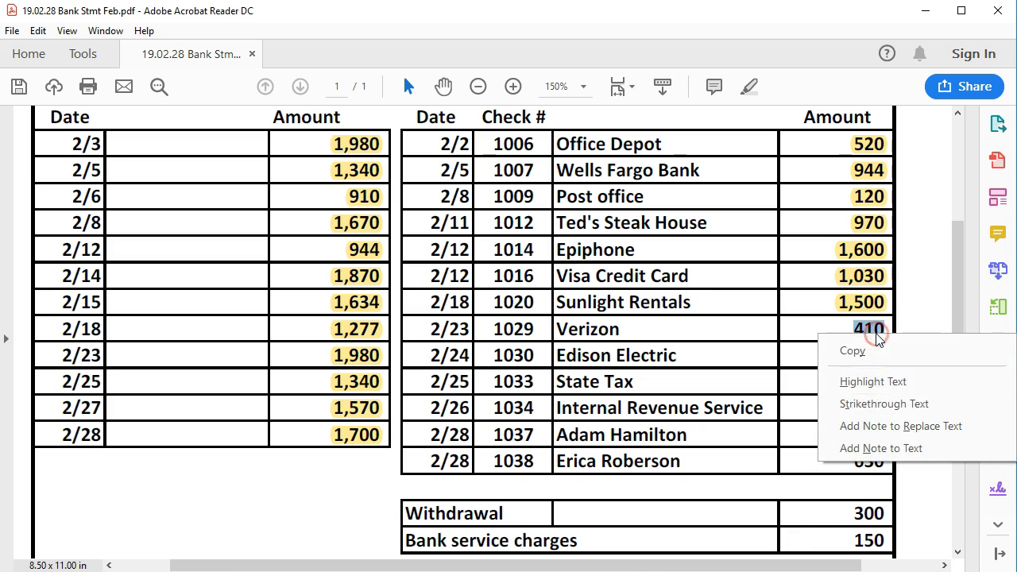
click(872, 382)
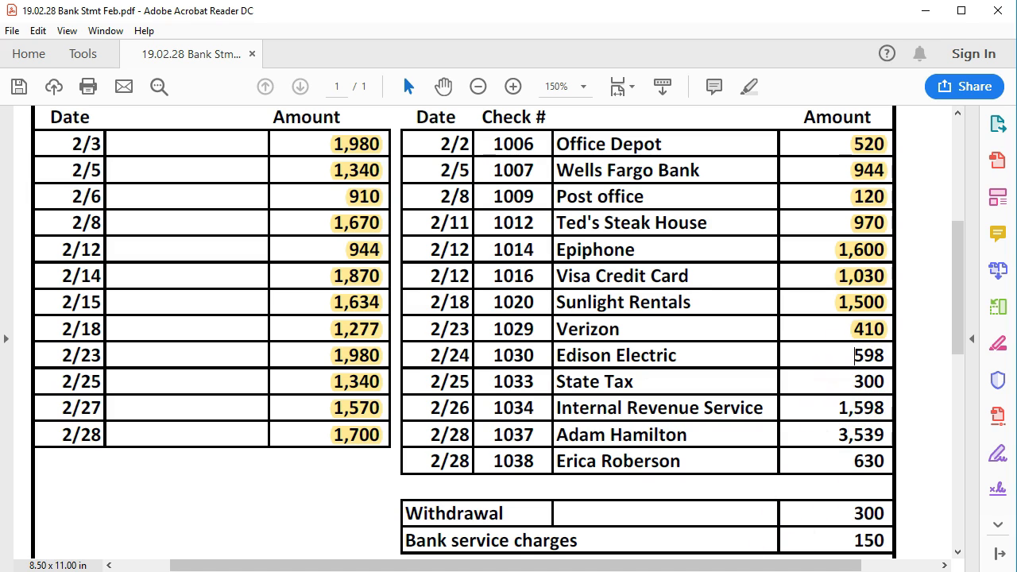
click(722, 571)
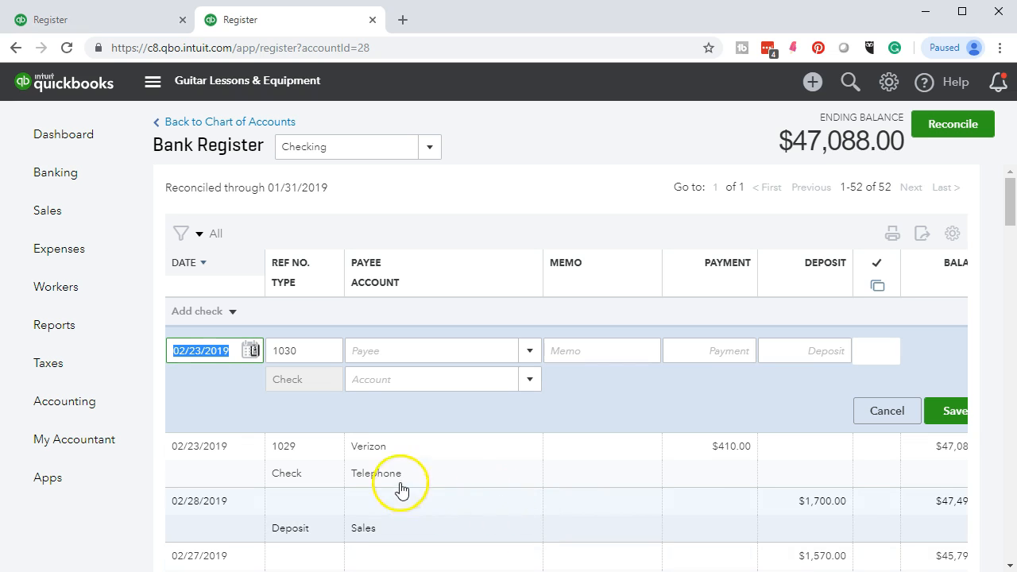
Save check 1030, dated 02/24/2019, to Edison Electric for $598.00.
key(plus)
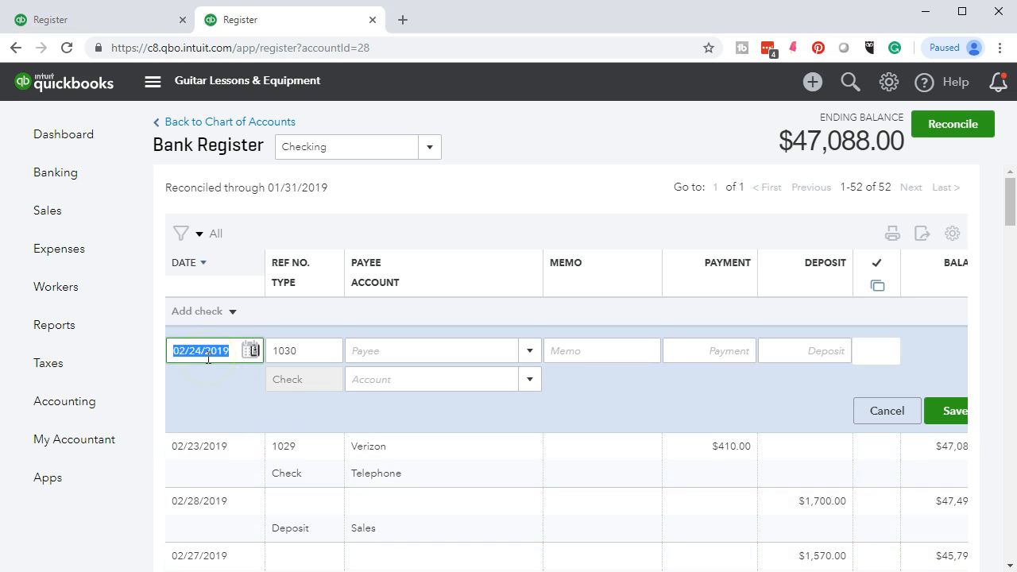
key(Tab)
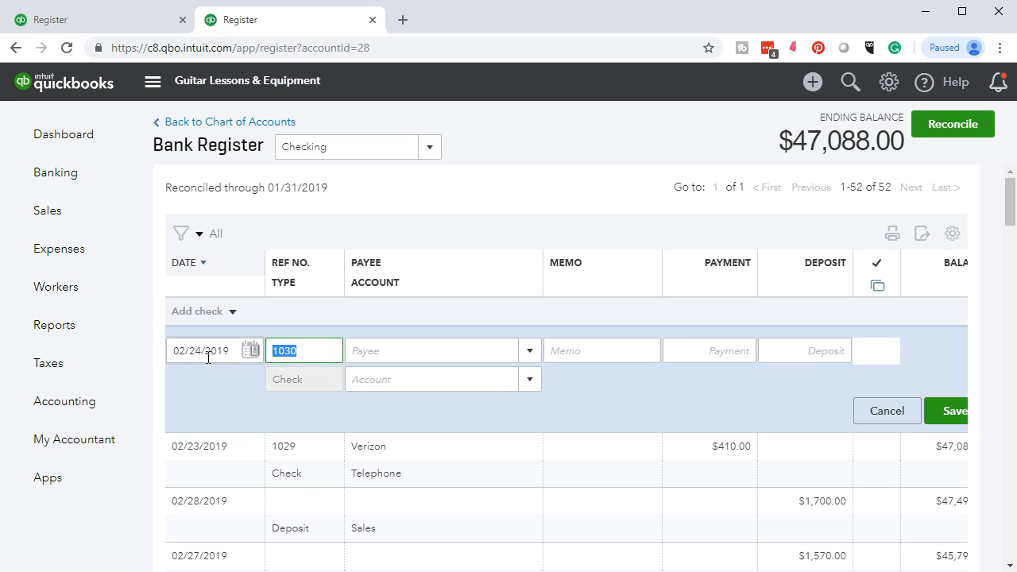
key(Tab)
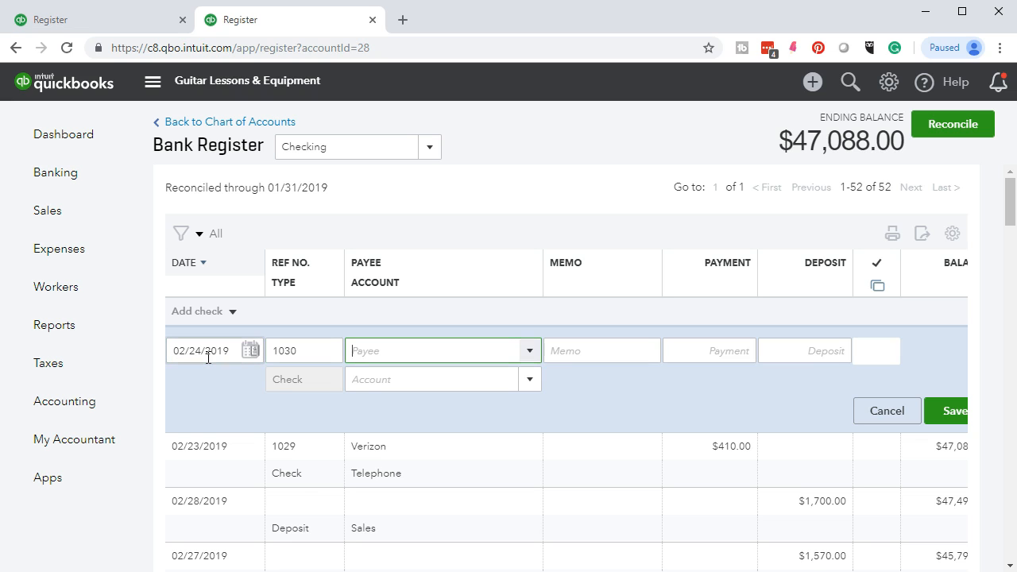
text(Edison Electric)
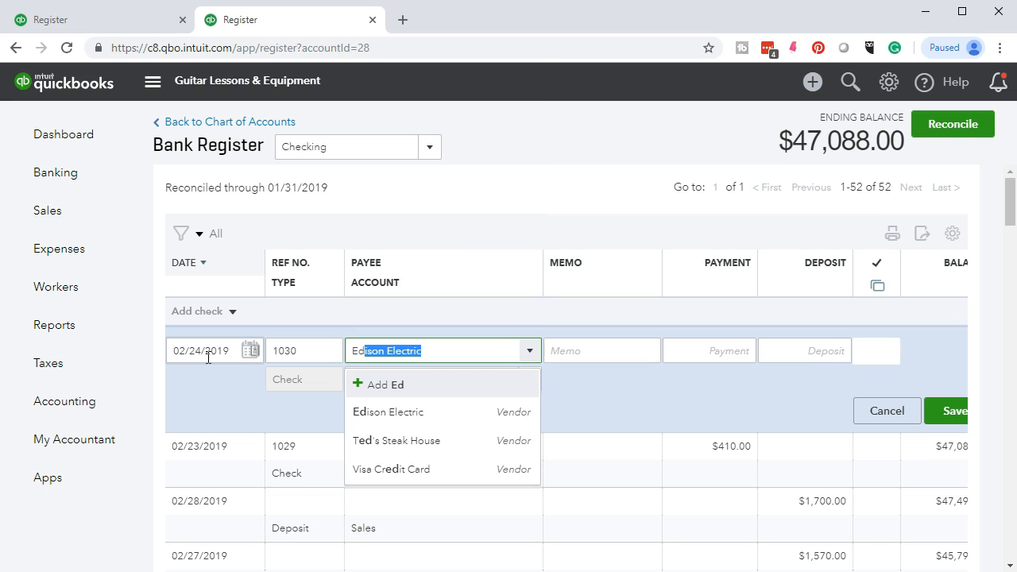
click(390, 412)
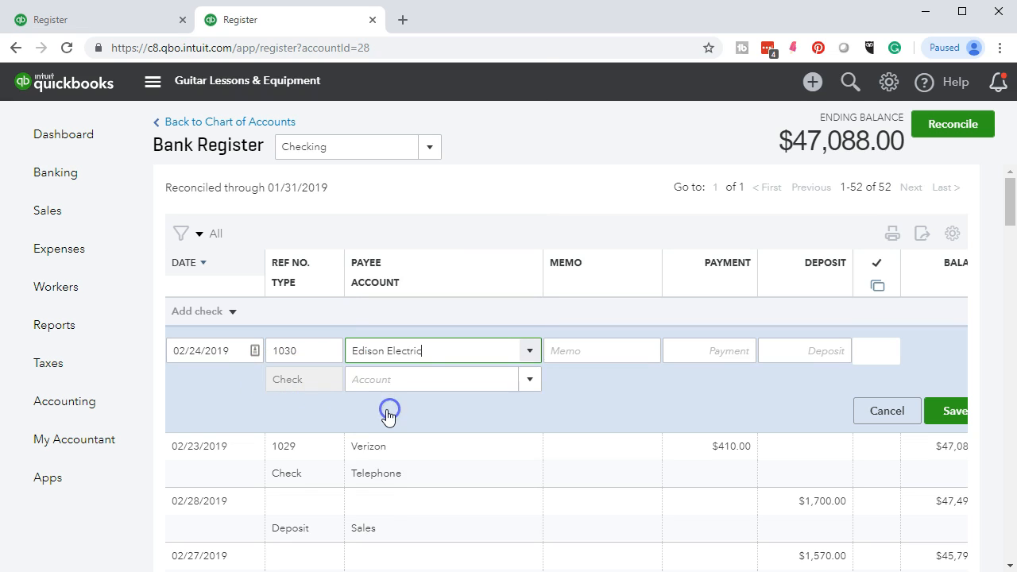
key(Tab)
key(Tab)
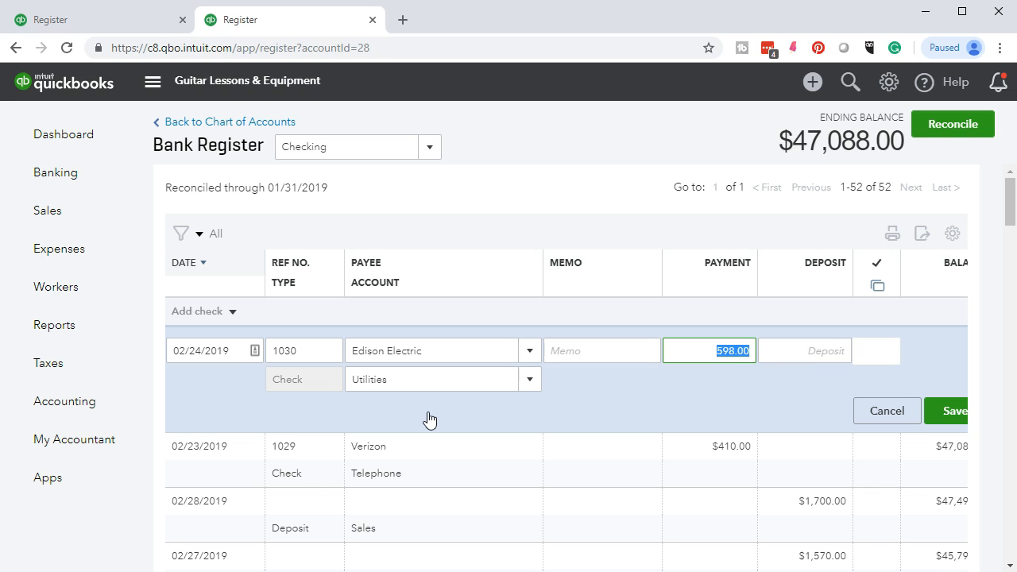
click(949, 414)
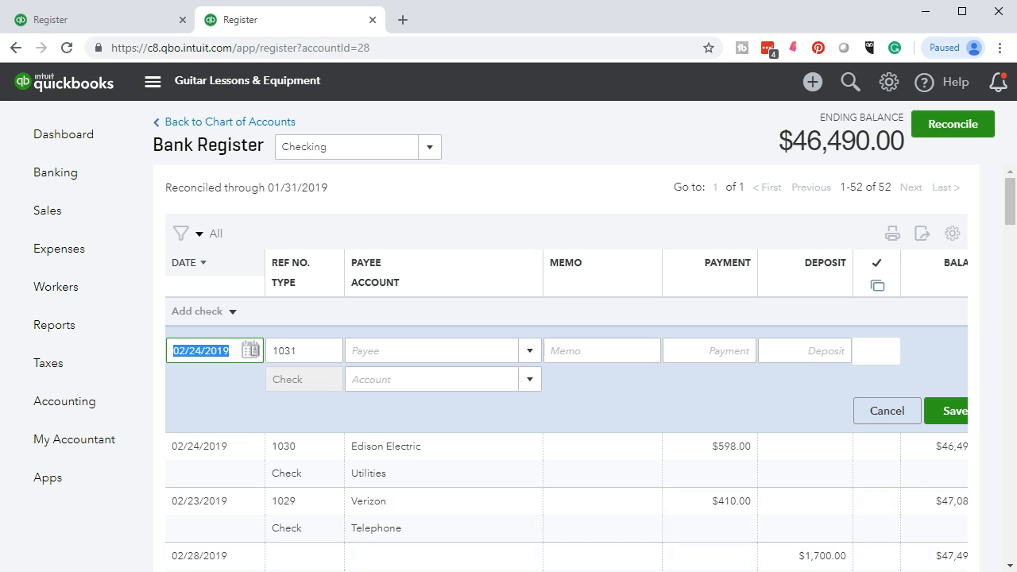
click(763, 571)
Highlight Edison Electric's 598 amount on the statement, then return to QuickBooks.
drag(845, 352, 885, 353)
right_click(885, 352)
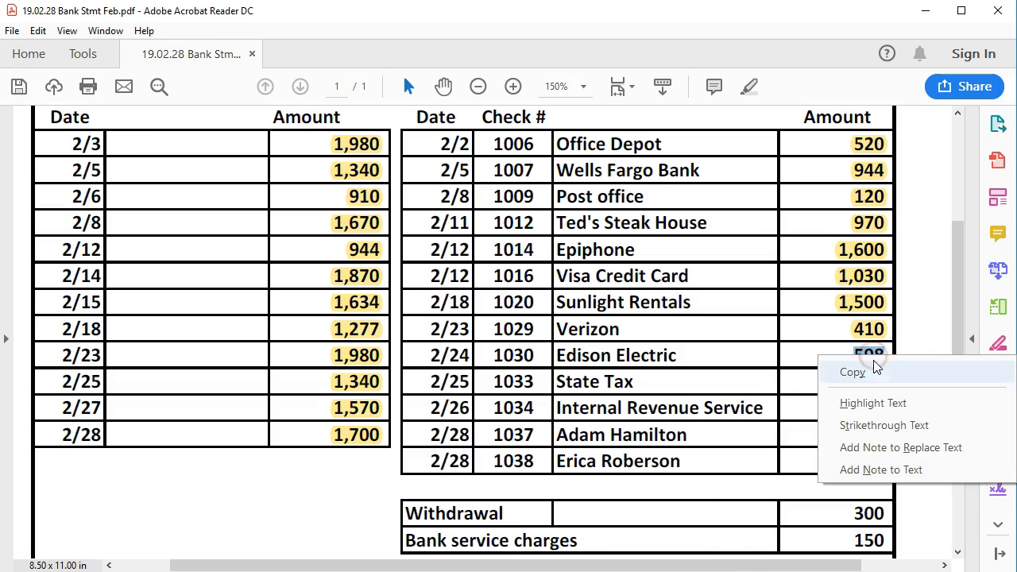
click(847, 396)
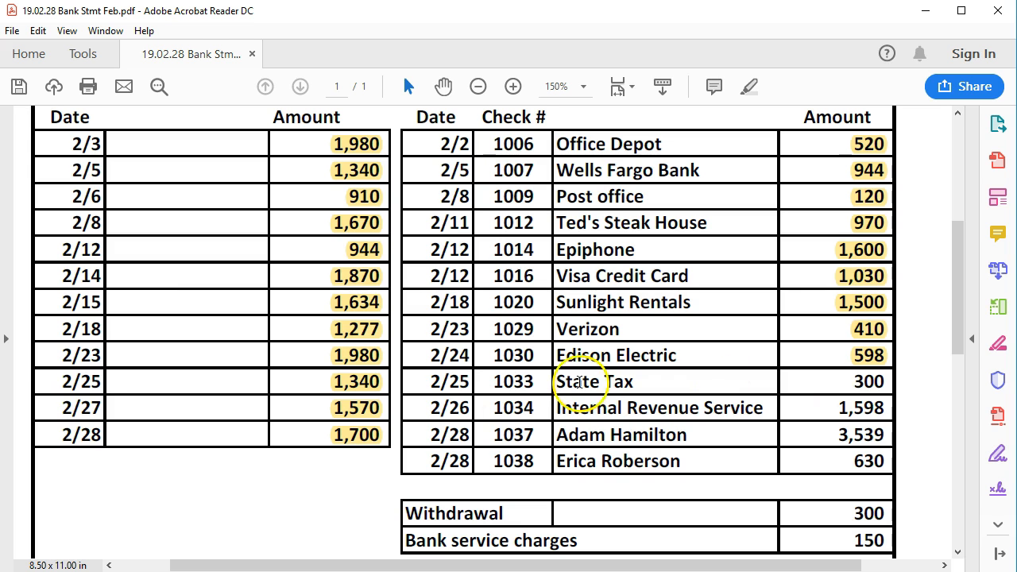
scroll(320, 424, up, 3)
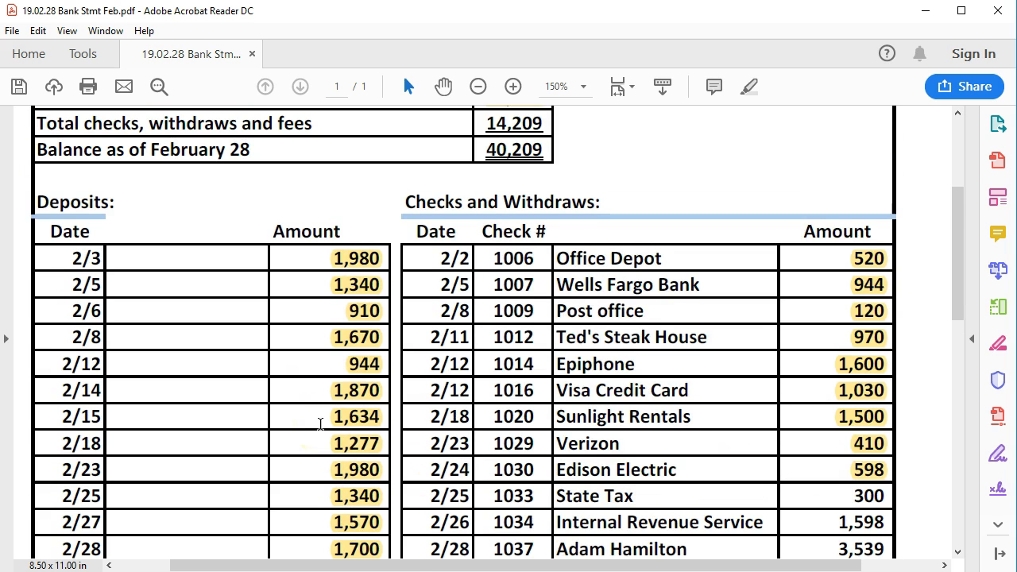
scroll(320, 423, down, 2)
scroll(320, 424, down, 2)
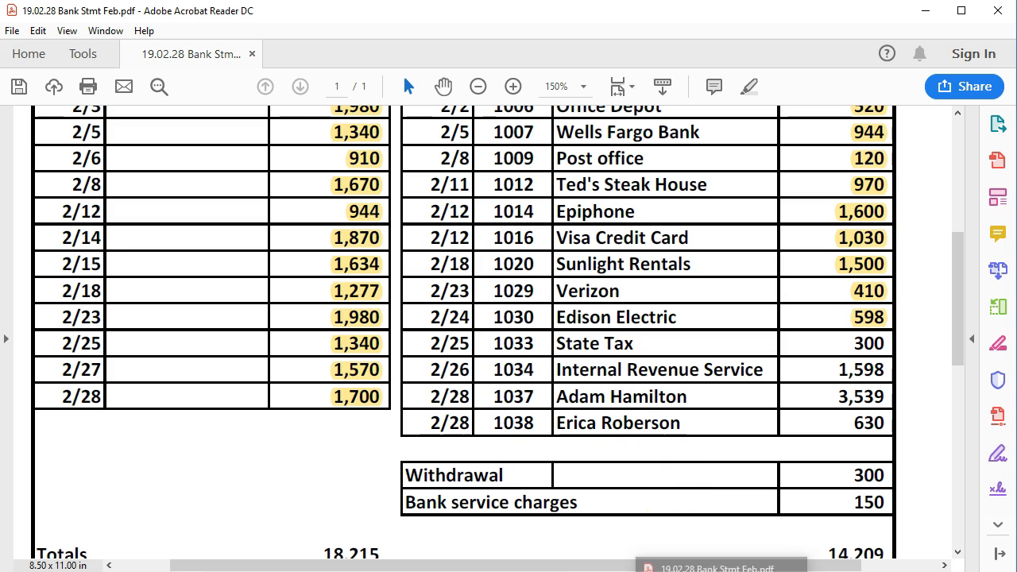
click(723, 571)
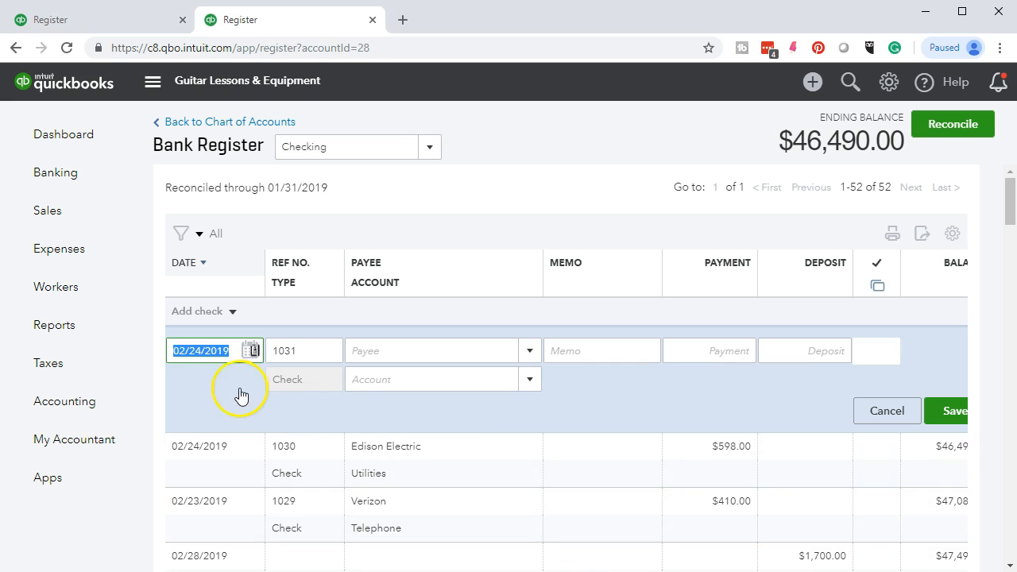
Set the new check's date to 02/25/2019 and its number to 1033.
click(228, 348)
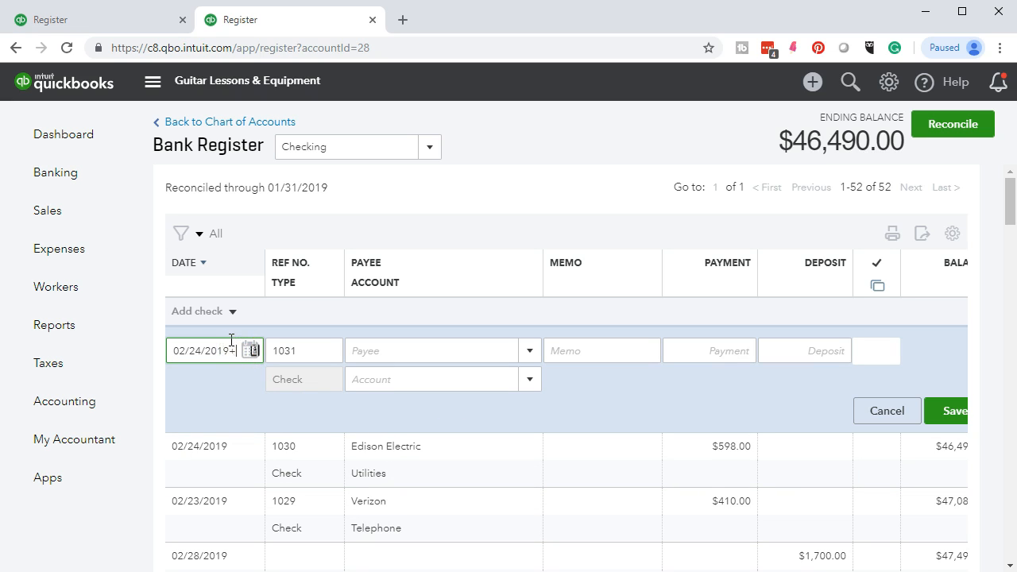
key(plus)
key(Tab)
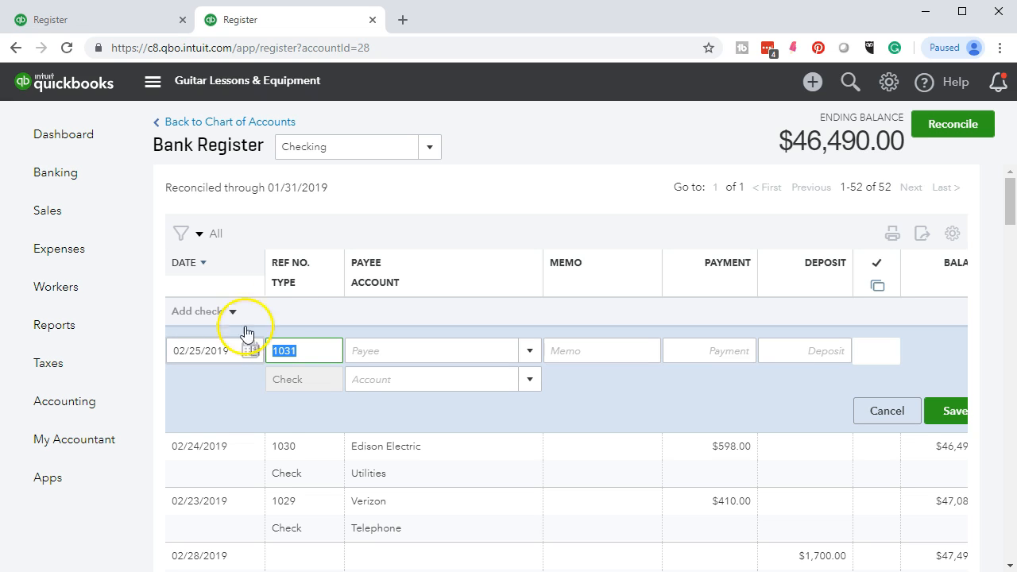
click(302, 351)
key(BackSpace)
text(3)
key(Tab)
Add State Tax as a new vendor and make it the payee.
text(St)
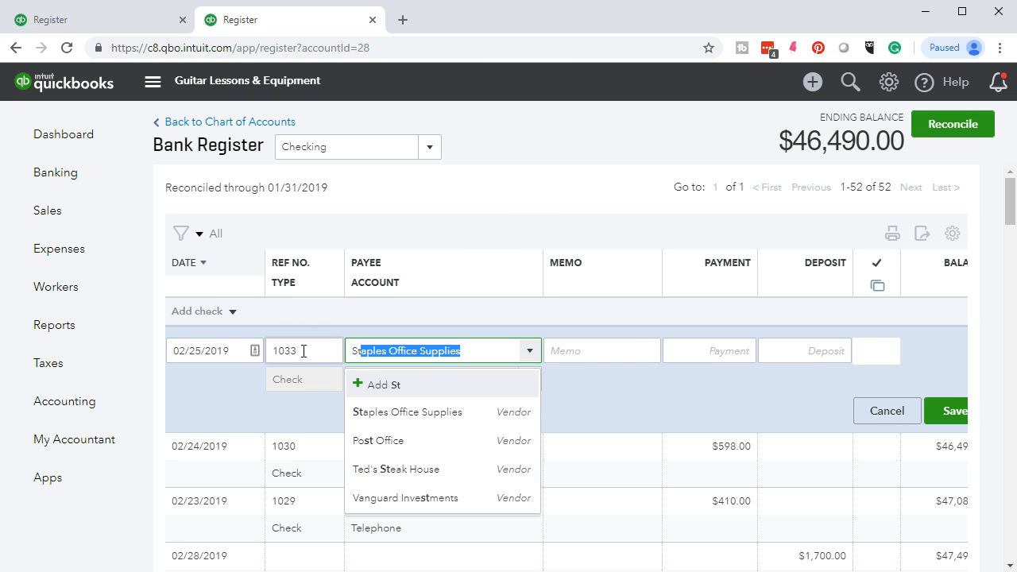
key(BackSpace)
key(BackSpace)
text(ta)
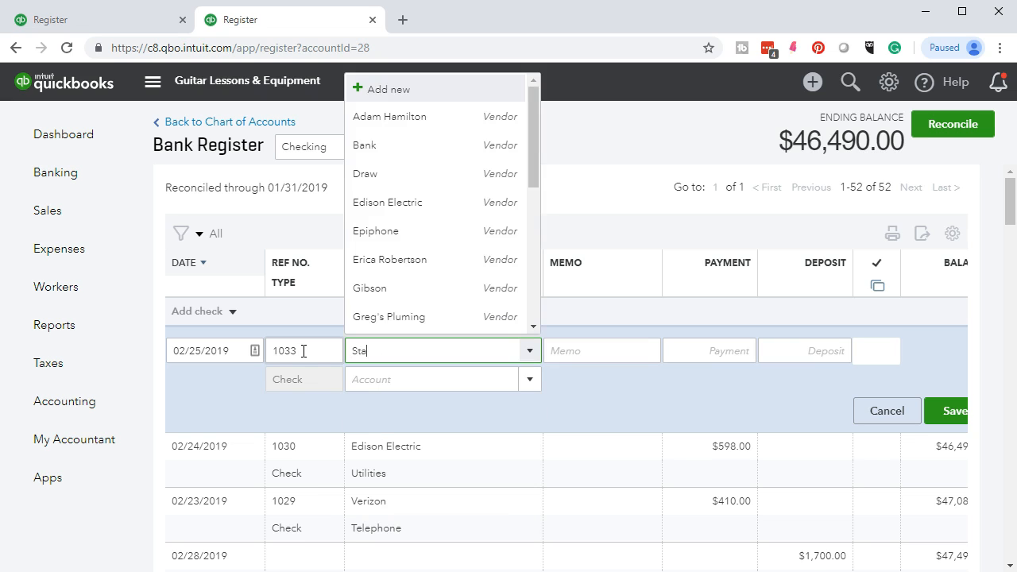
text(te Sales )
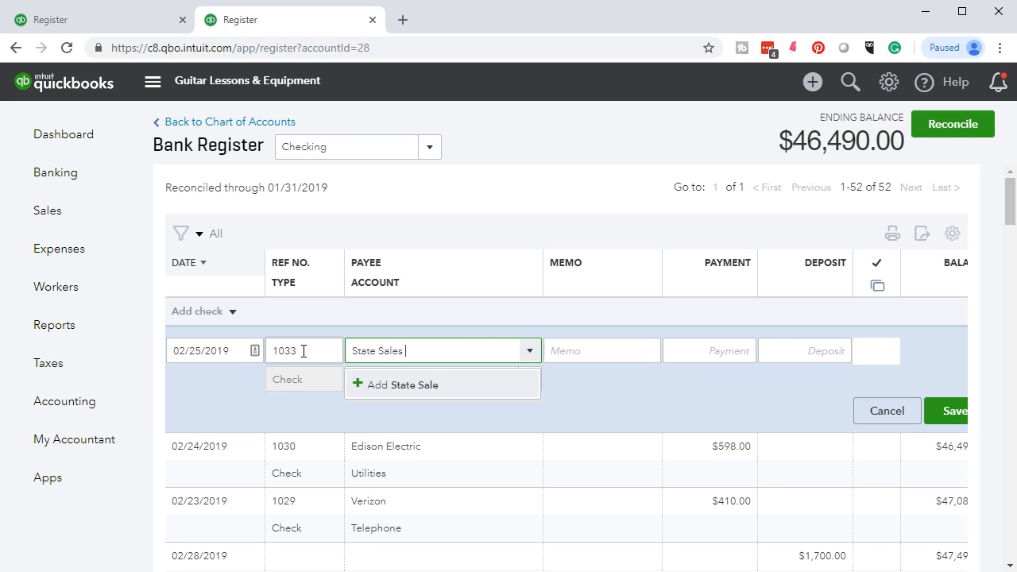
text(Tax)
key(BackSpace)
key(BackSpace)
key(BackSpace)
key(BackSpace)
key(BackSpace)
key(BackSpace)
text(Tax)
key(Tab)
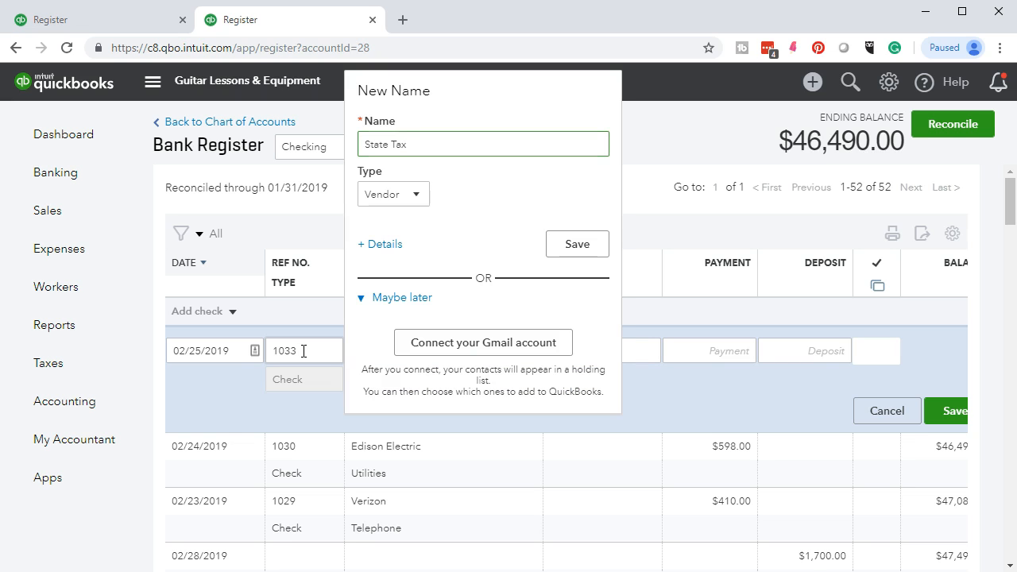
click(578, 247)
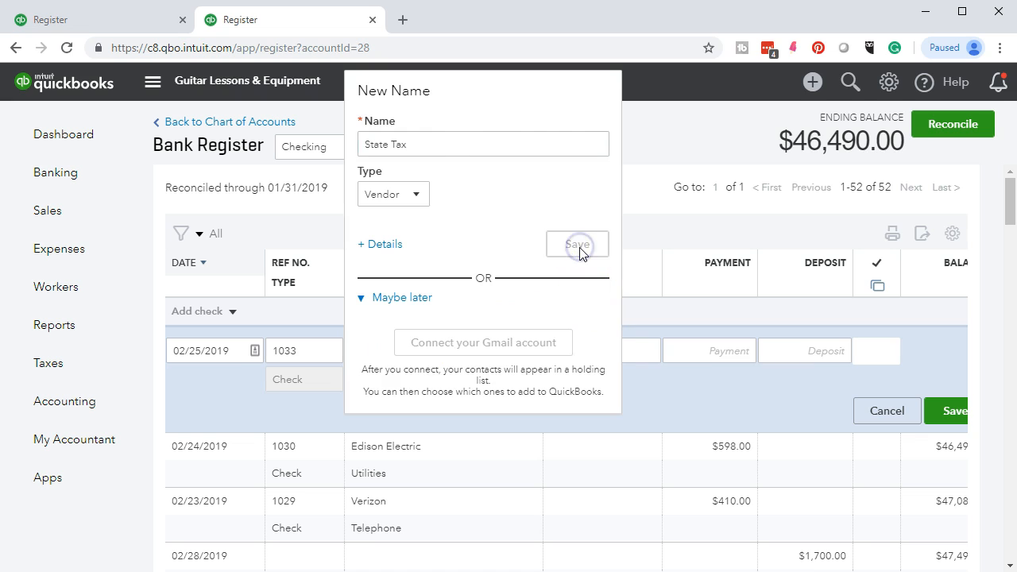
Enter a 300.00 payment coded to Uncategorized Expense and save the check.
key(Tab)
key(Tab)
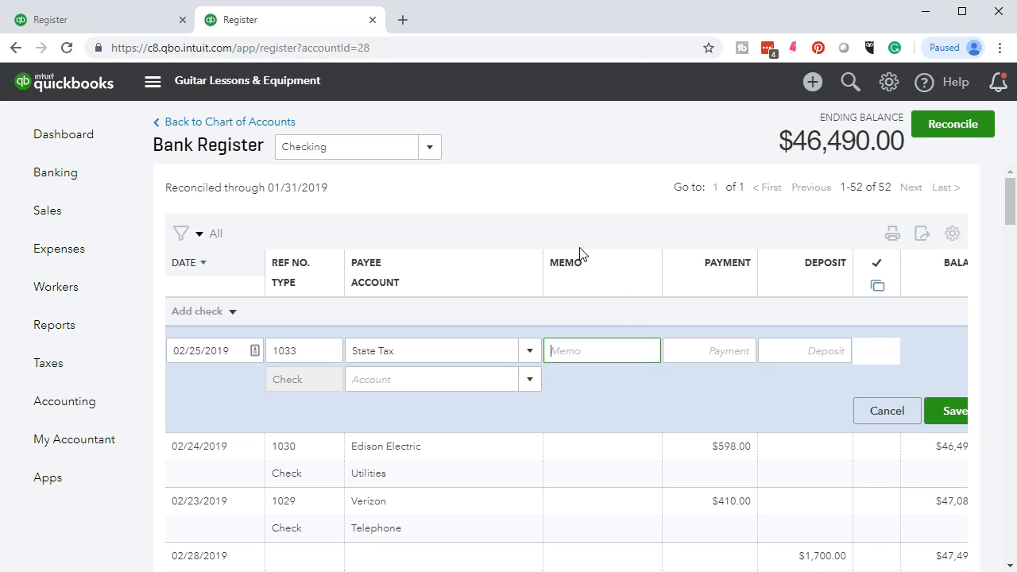
text(300)
key(Tab)
key(Tab)
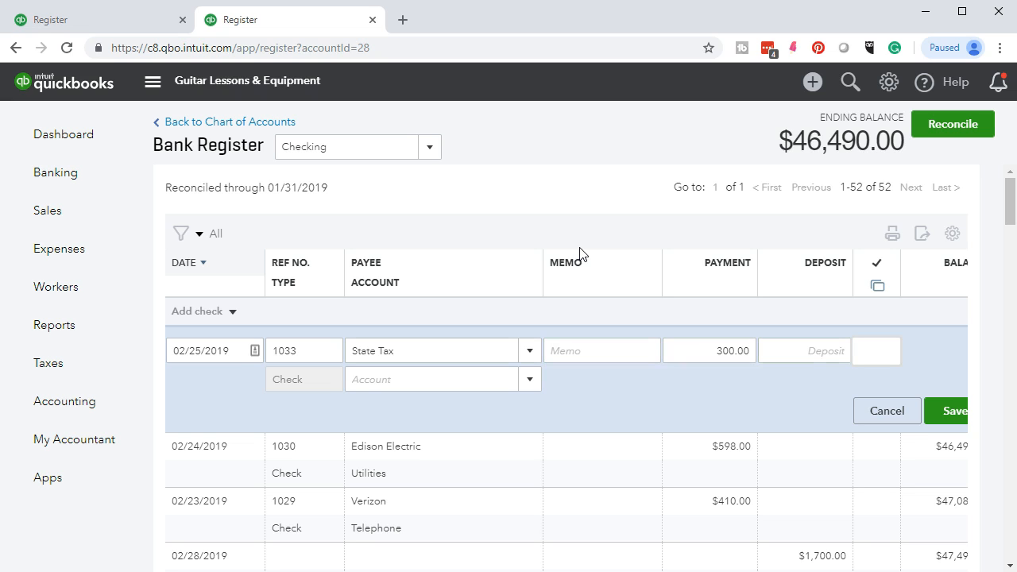
key(Tab)
text(un)
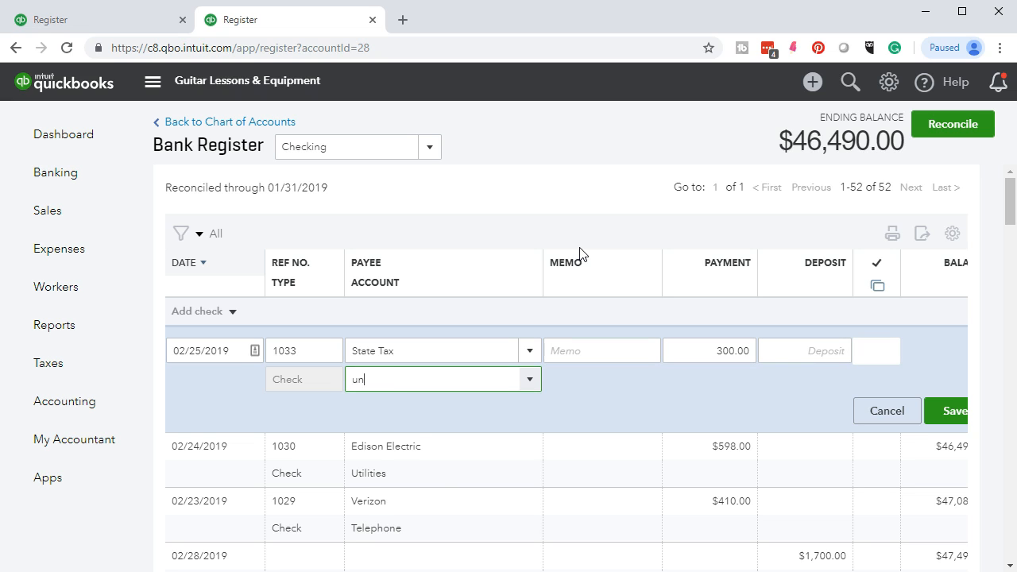
click(425, 441)
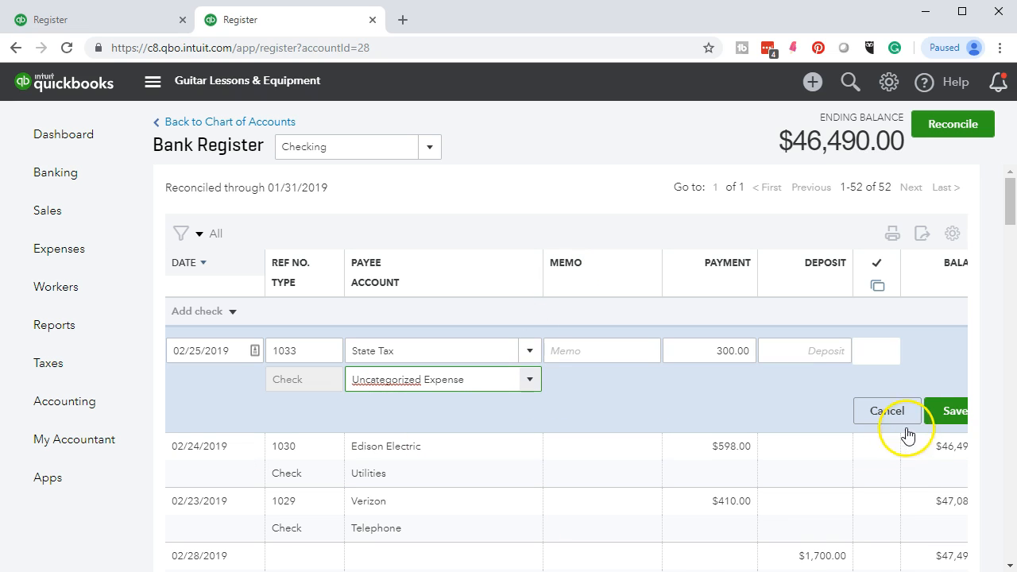
click(942, 411)
key(alt+Tab)
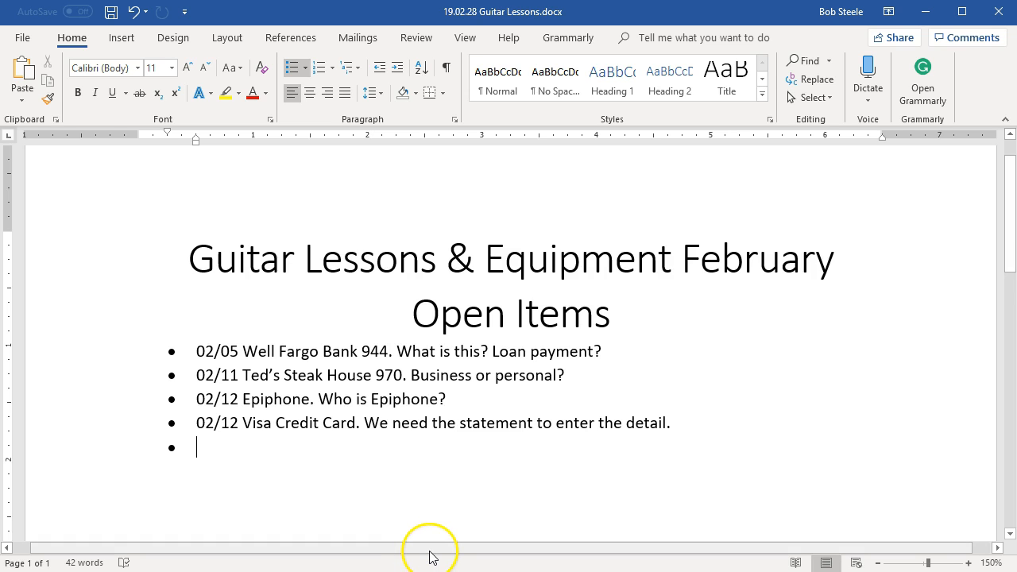
Add the item '02/25 State Tax vendor 300. What is this? Is it sales tax?' and save.
text(02/25)
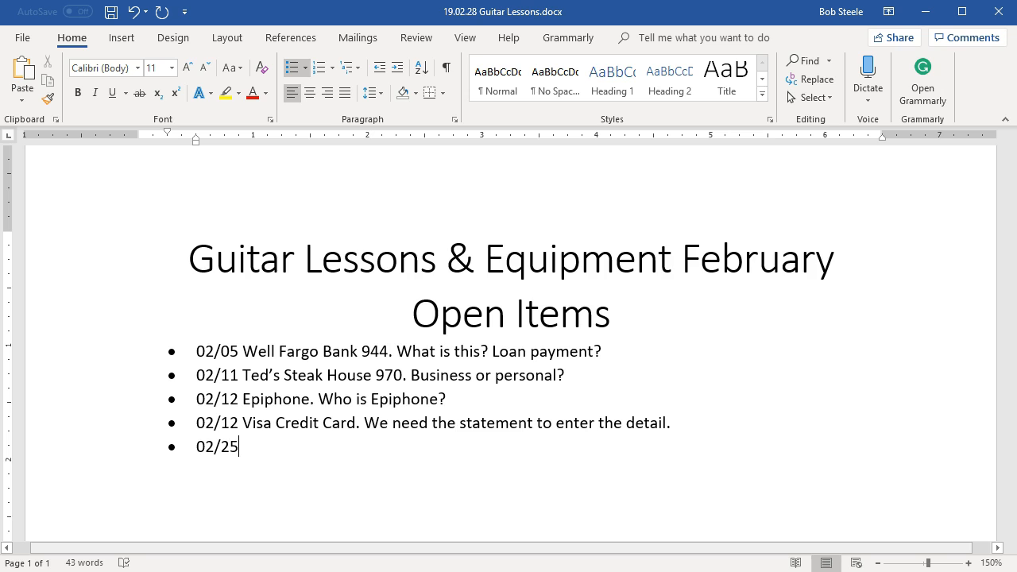
text( State Tax of)
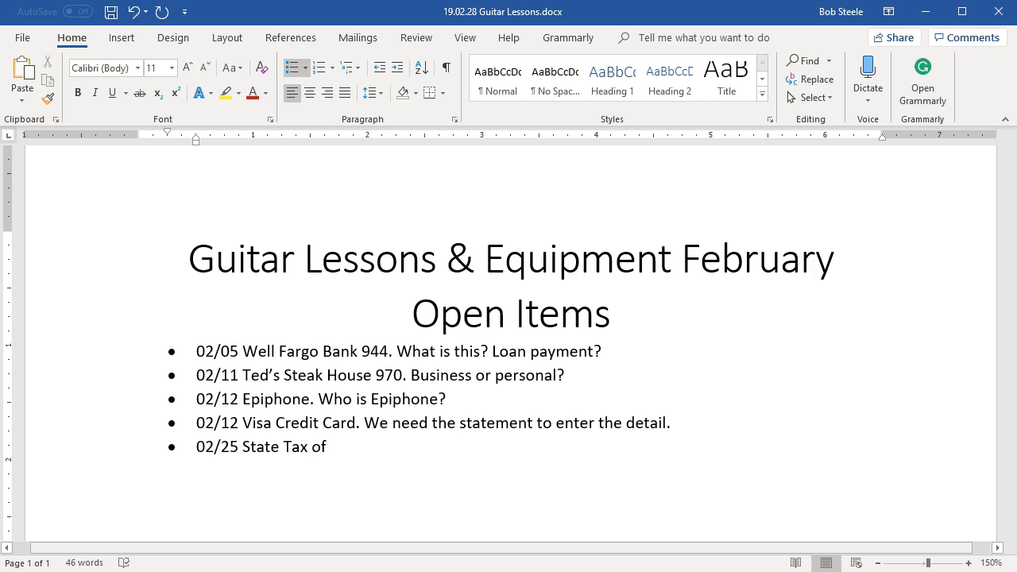
key(ctrl+BackSpace)
text(vendor 300. What )
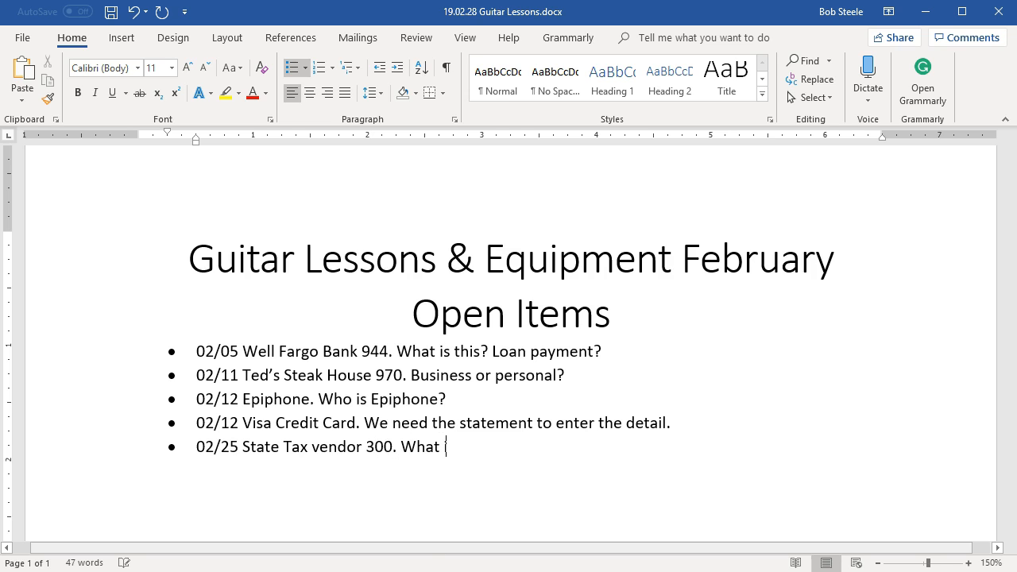
text(is this? Is it sales tax?)
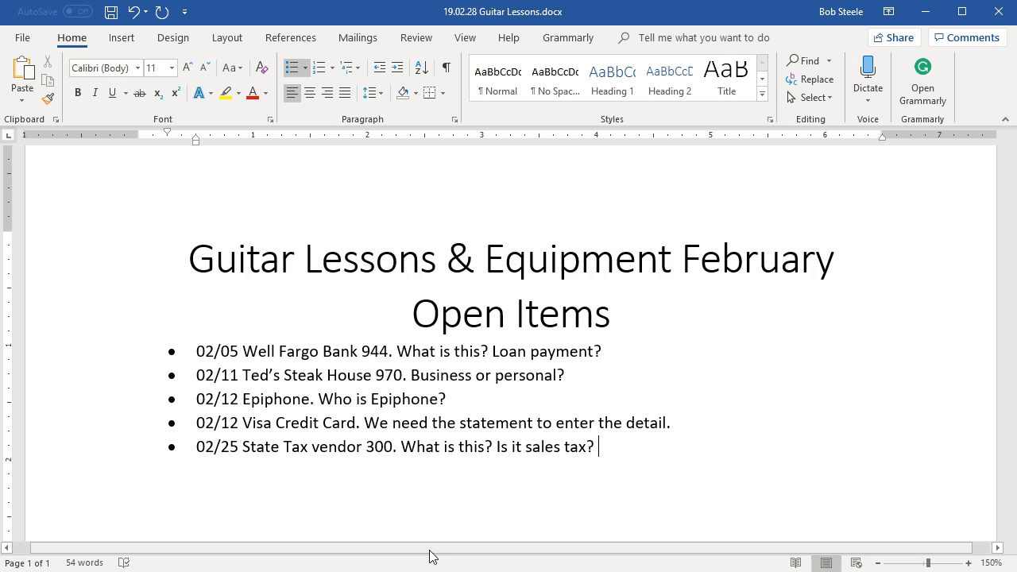
key(Return)
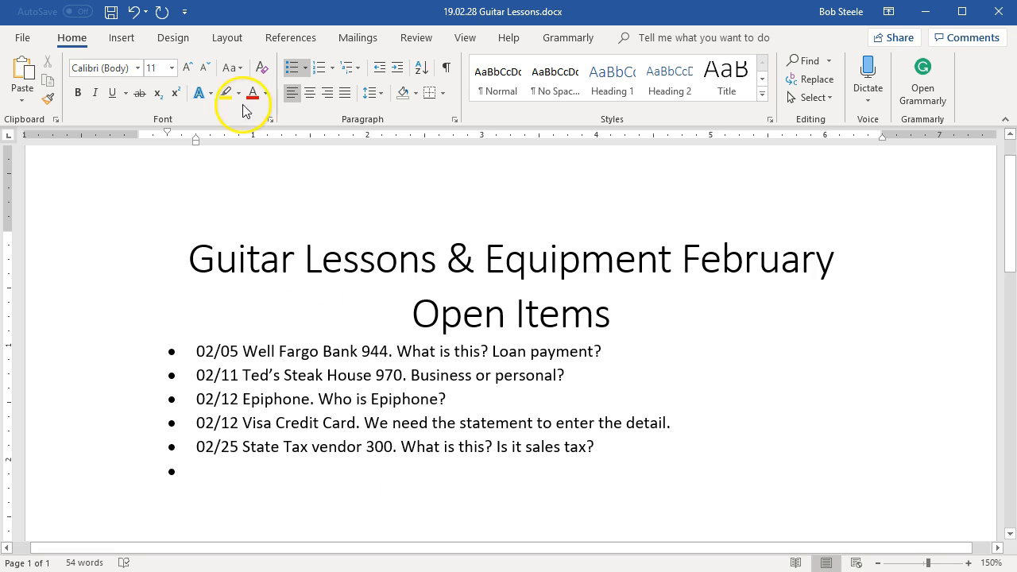
click(112, 12)
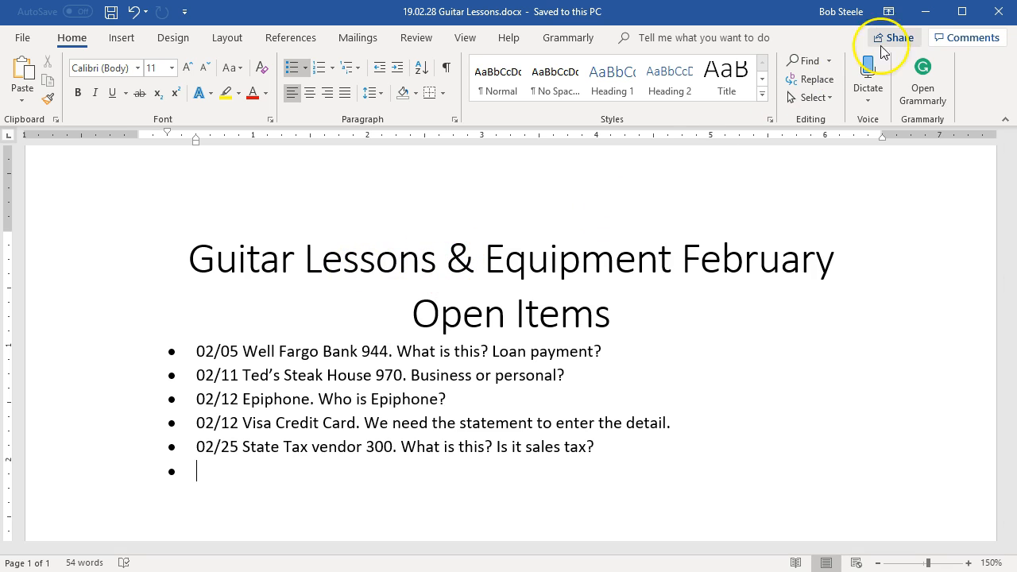
click(925, 15)
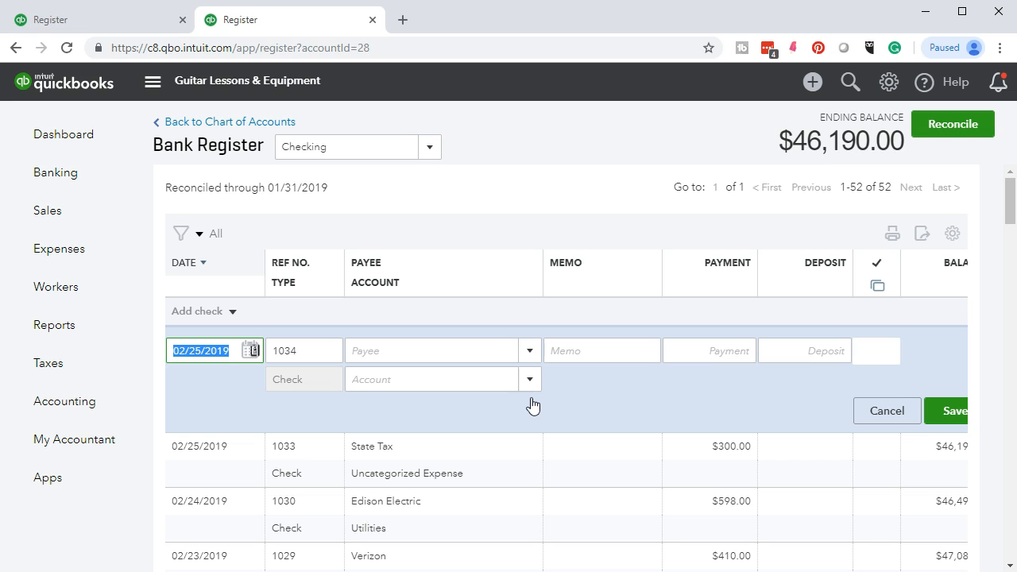
Highlight the 300 in the State Tax row of the bank statement PDF.
key(alt+Tab)
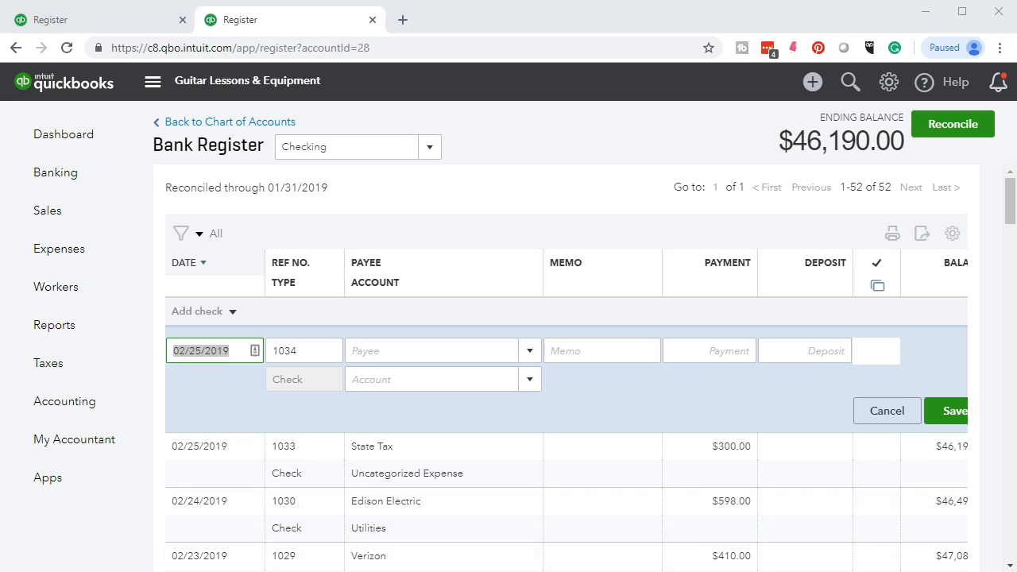
drag(854, 344, 899, 347)
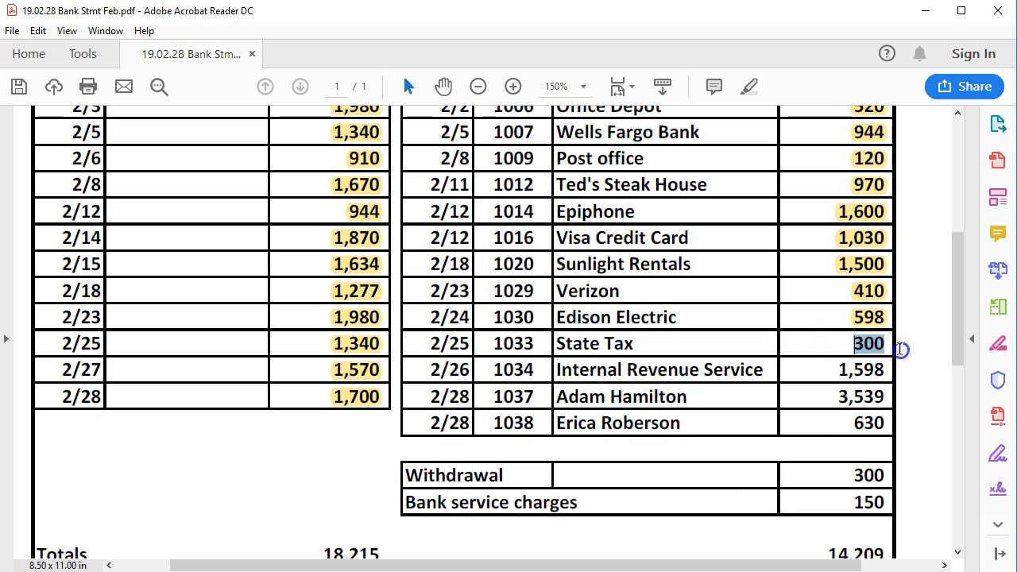
right_click(872, 348)
click(871, 393)
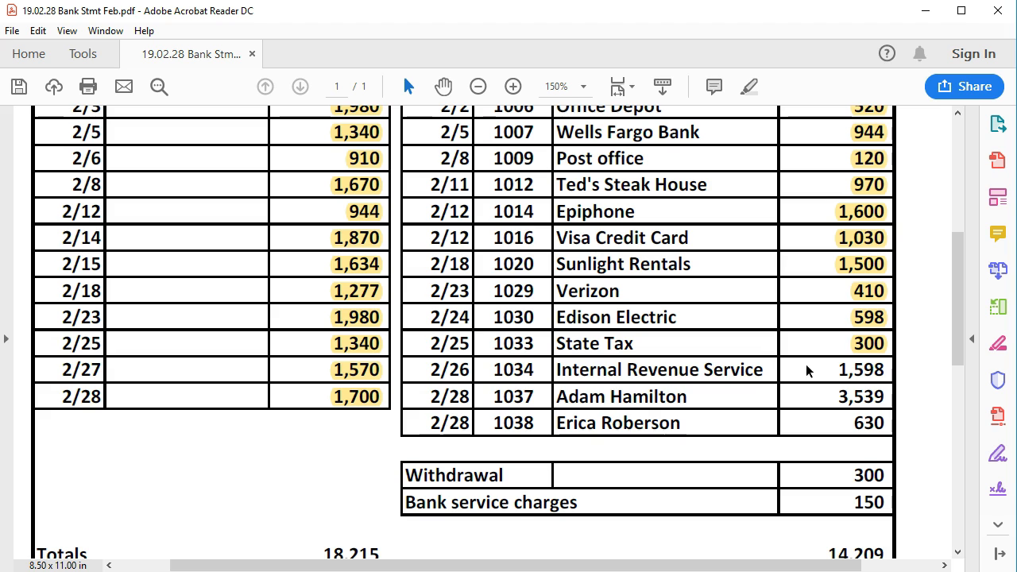
click(800, 371)
Save check 1034, 02/26/2019, to Internal Revenue Service for $1,598.00 under Uncategorized Expense.
click(819, 374)
click(831, 372)
click(557, 571)
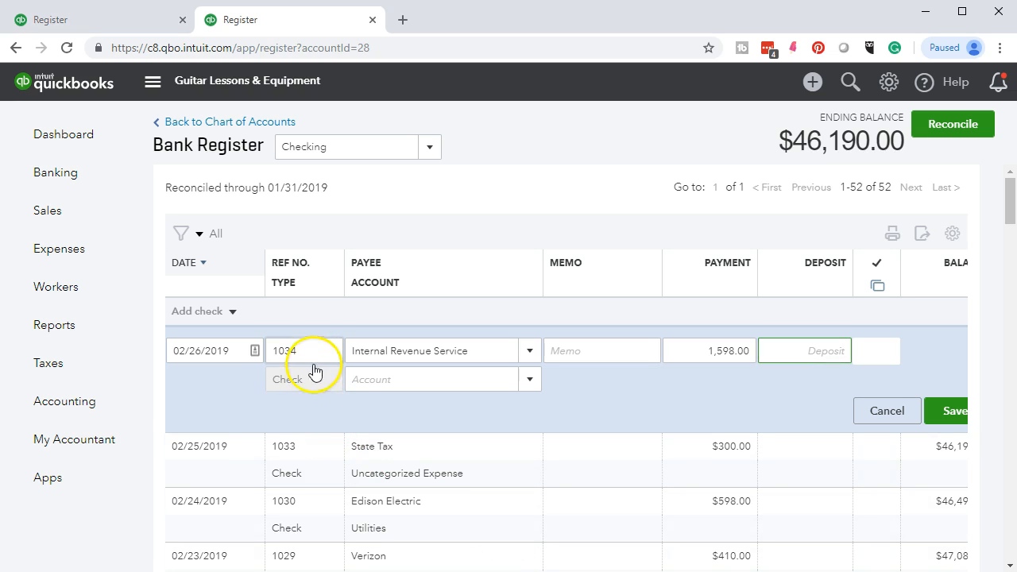
click(227, 353)
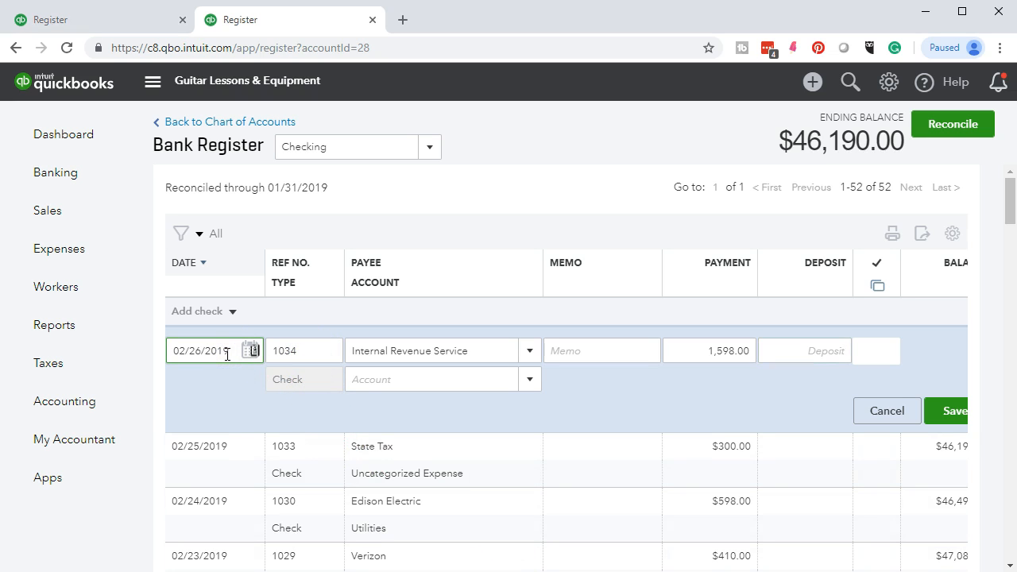
key(Tab)
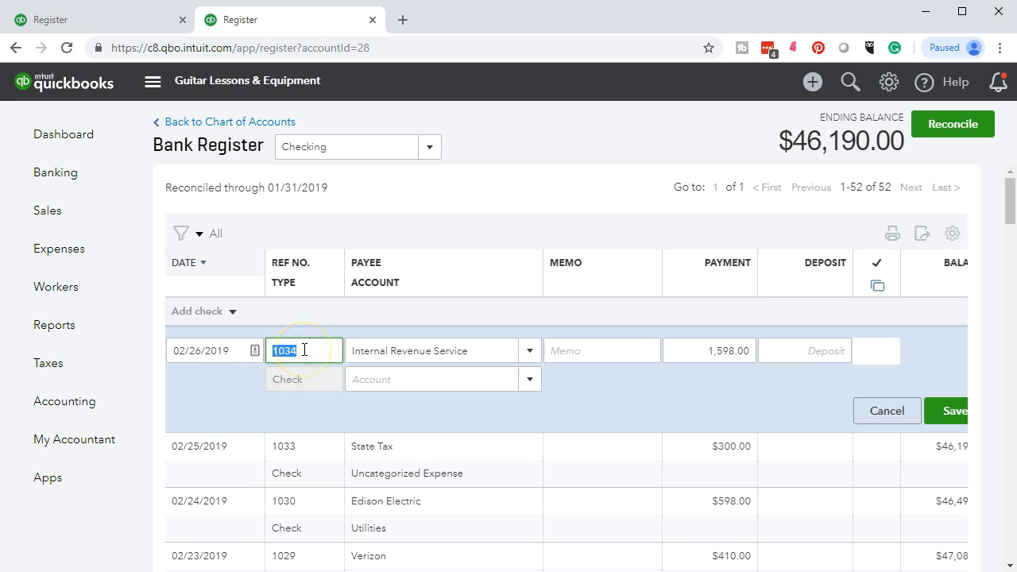
key(Tab)
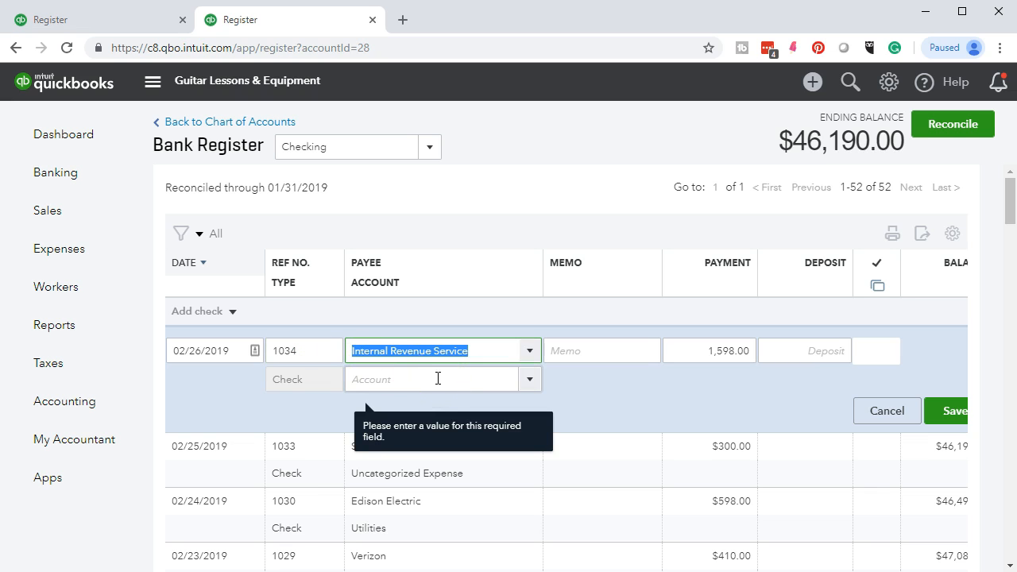
key(Tab)
key(Tab)
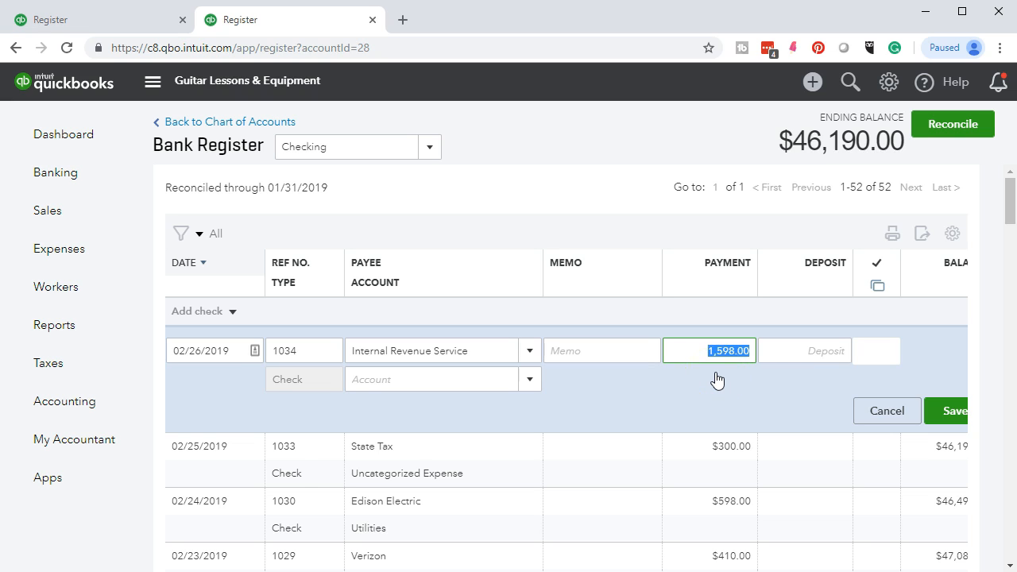
key(Tab)
key(Tab)
text(Un)
click(733, 356)
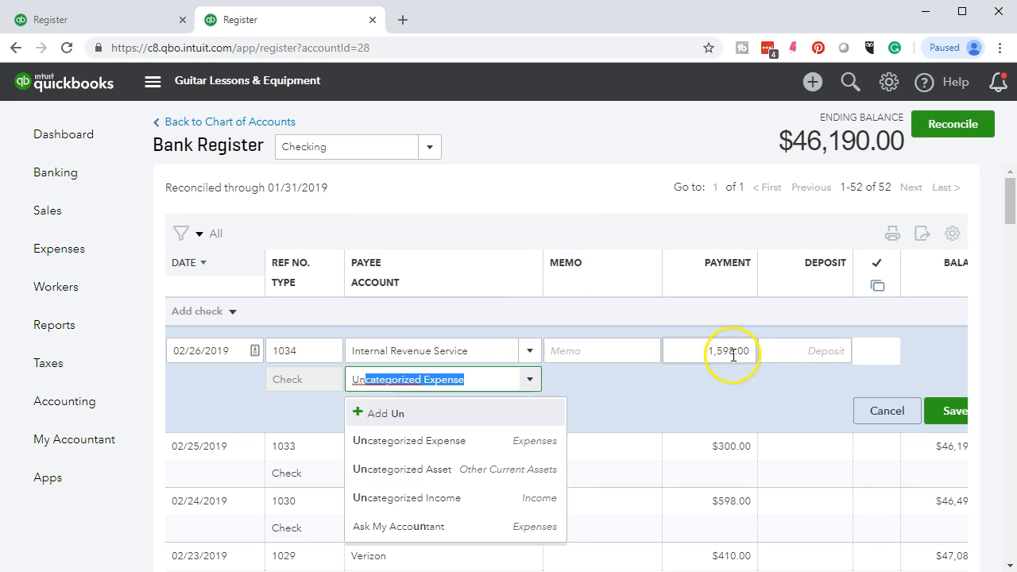
click(447, 442)
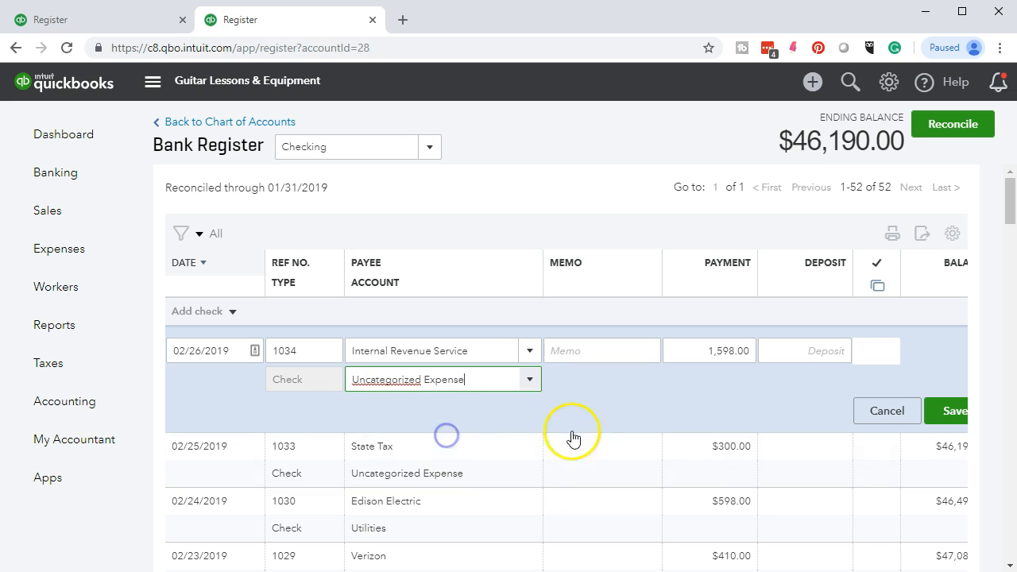
click(934, 410)
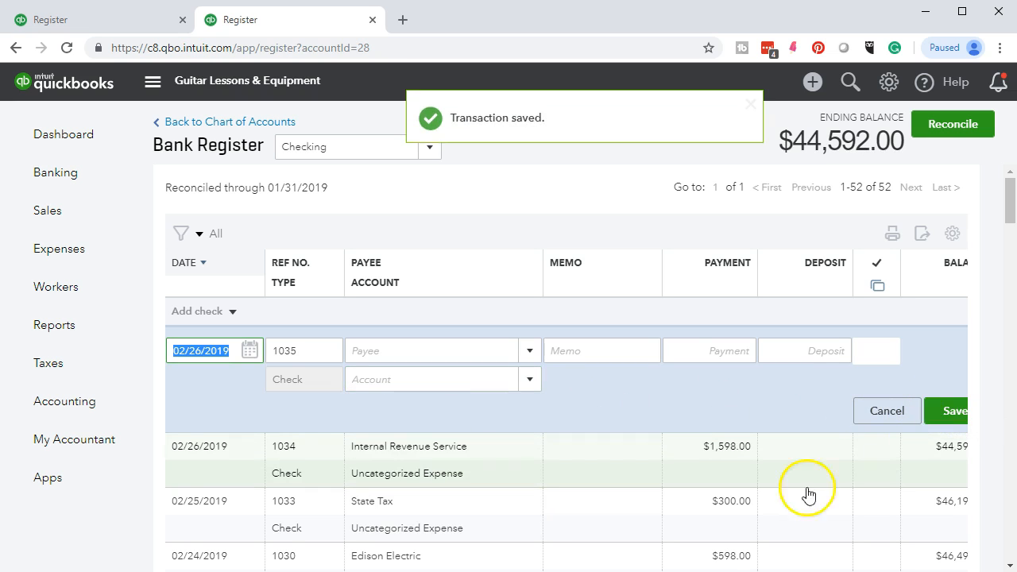
Type a 02/26 open item asking what entity the 1,598 IRS payment is, business or personal.
key(alt+Tab)
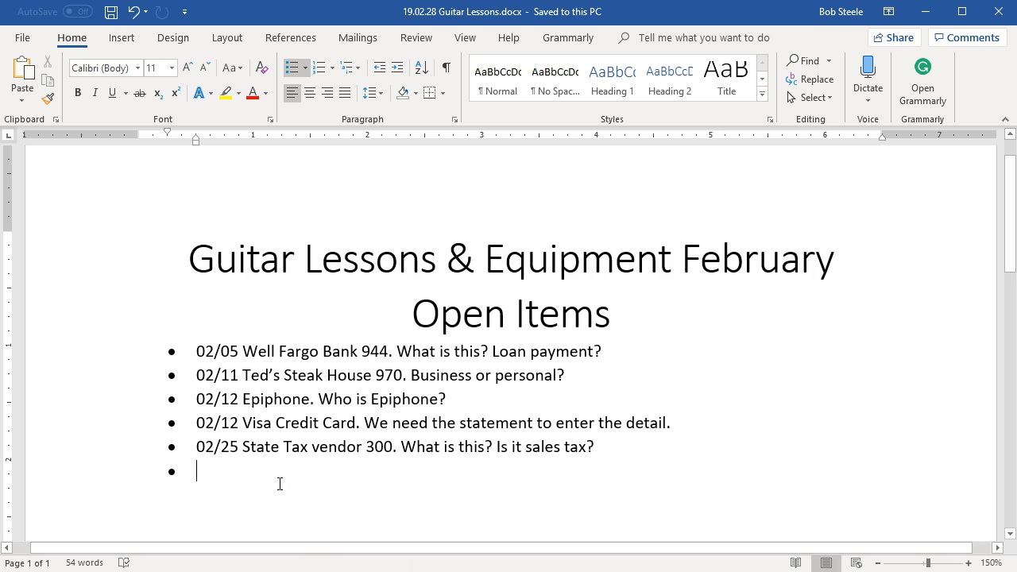
text(02)
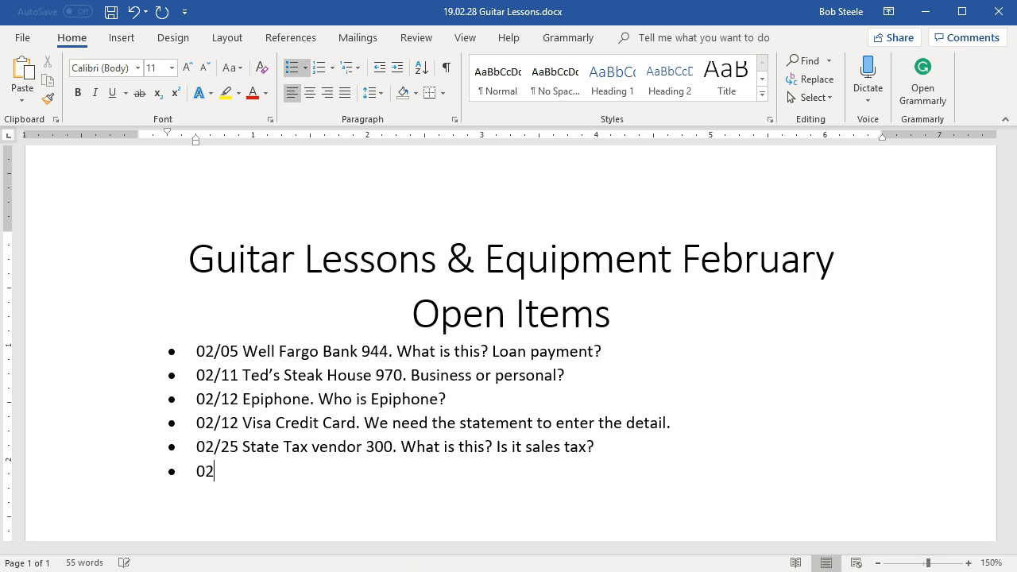
text(/26 1,598 to the IRS)
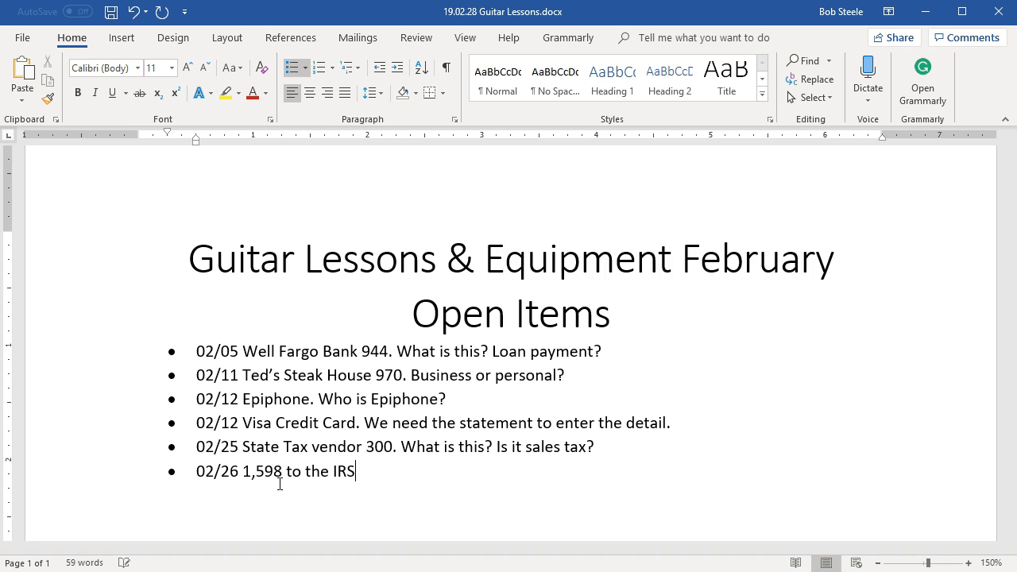
text(. What type of entity is s this.)
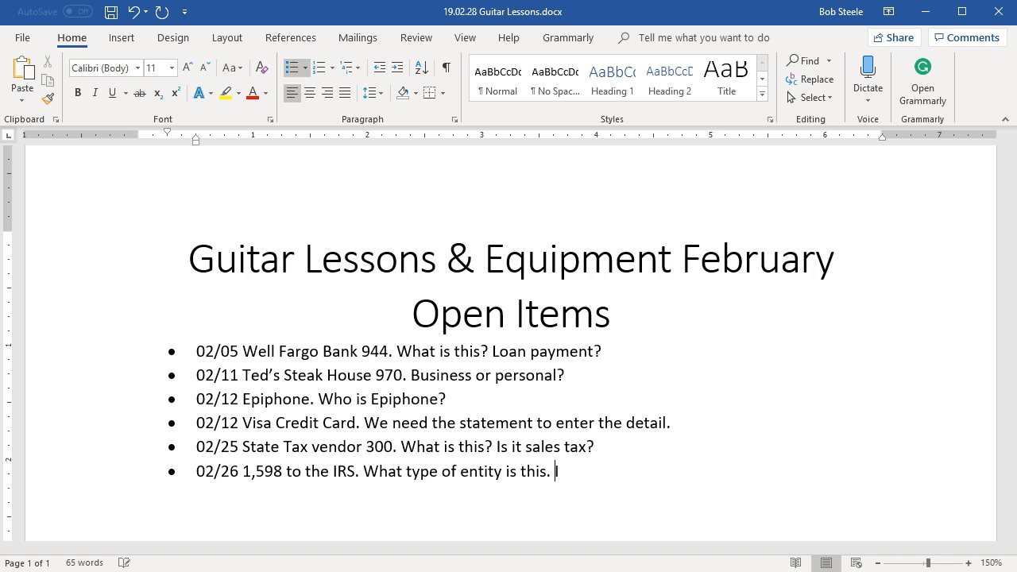
key(BackSpace)
text(? Is it busness )
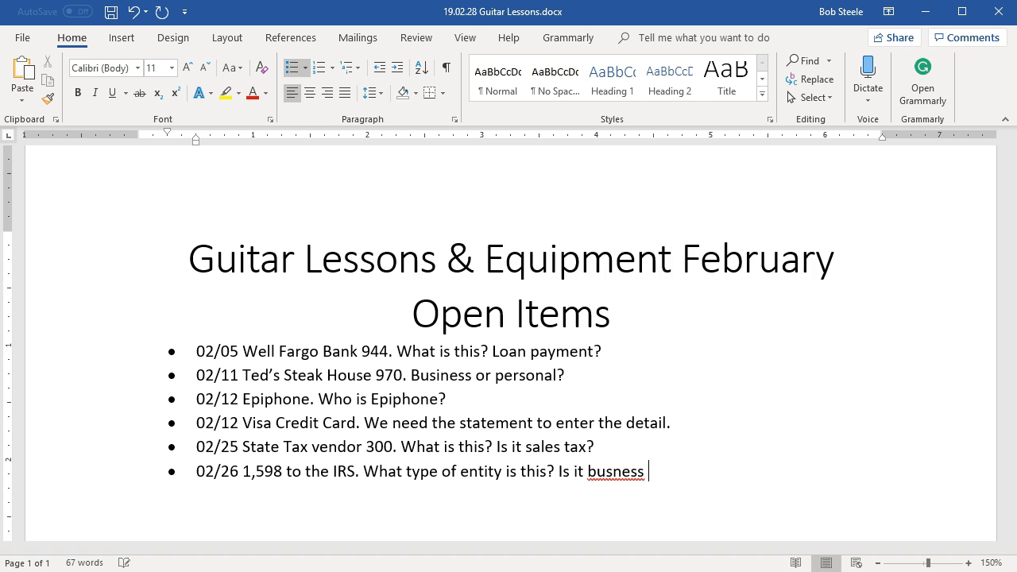
text(bor personal.)
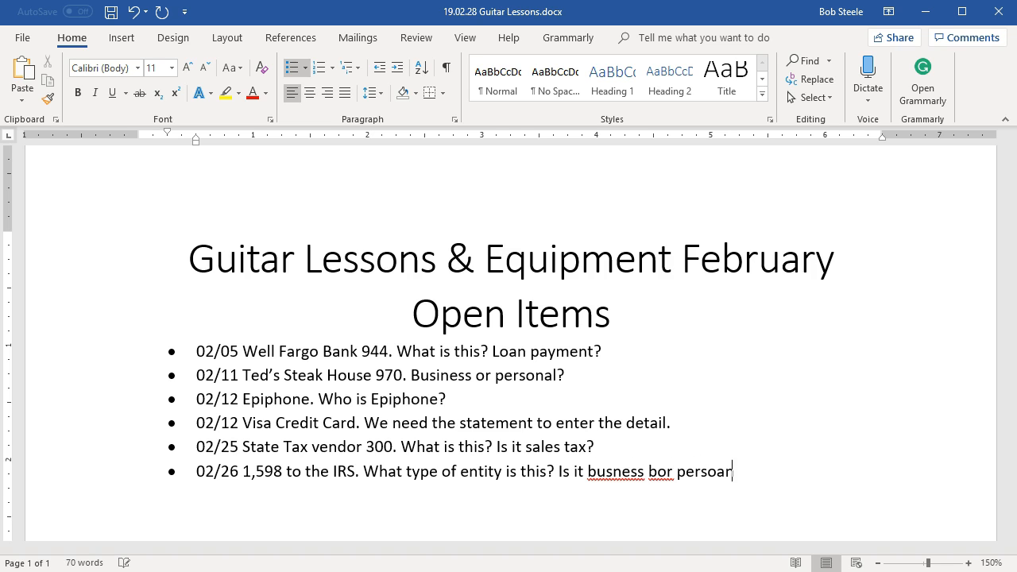
Correct 'busness' to 'business', delete the stray 'b', and end the question with '?'.
right_click(623, 472)
click(681, 295)
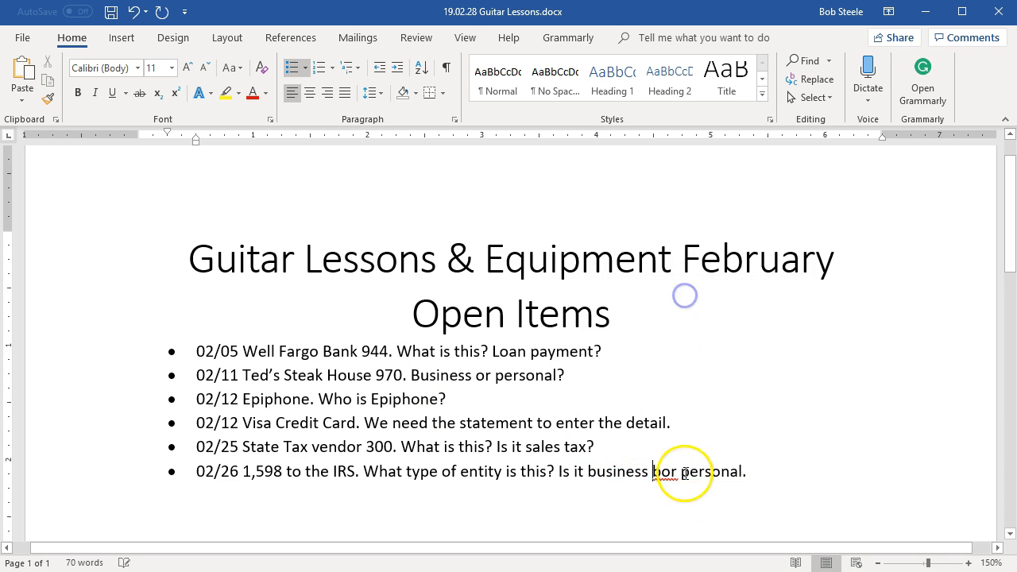
click(662, 469)
key(BackSpace)
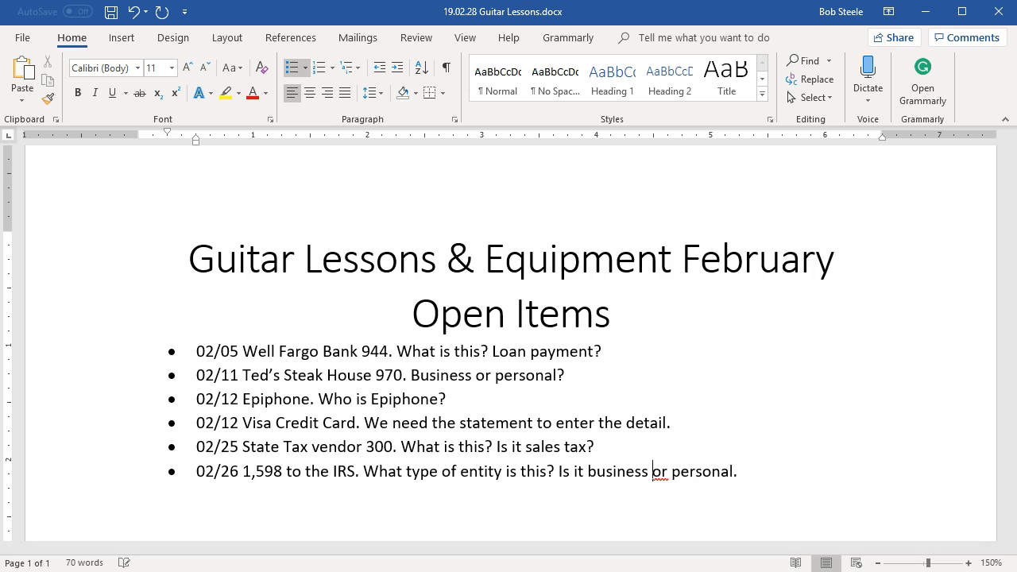
click(777, 471)
key(BackSpace)
text(?)
key(Return)
Highlight the 1,598 Internal Revenue Service amount on the February bank statement PDF.
click(926, 11)
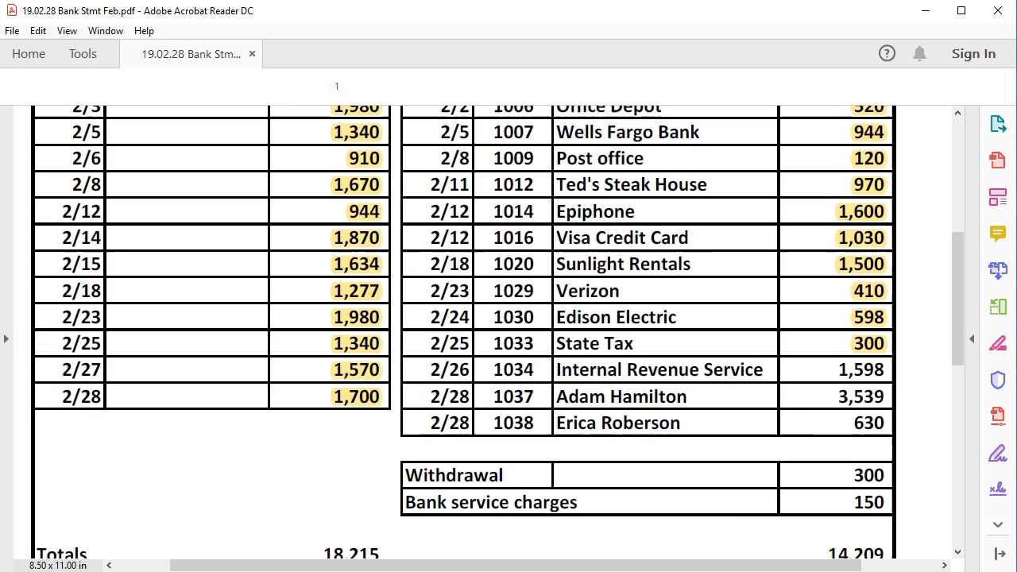
key(alt+Tab)
drag(830, 369, 878, 376)
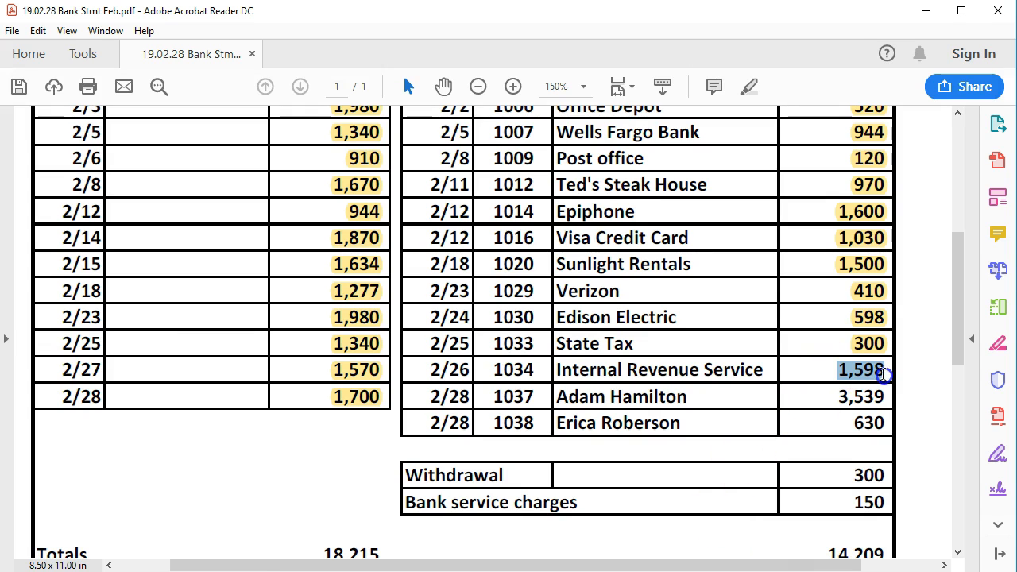
right_click(874, 379)
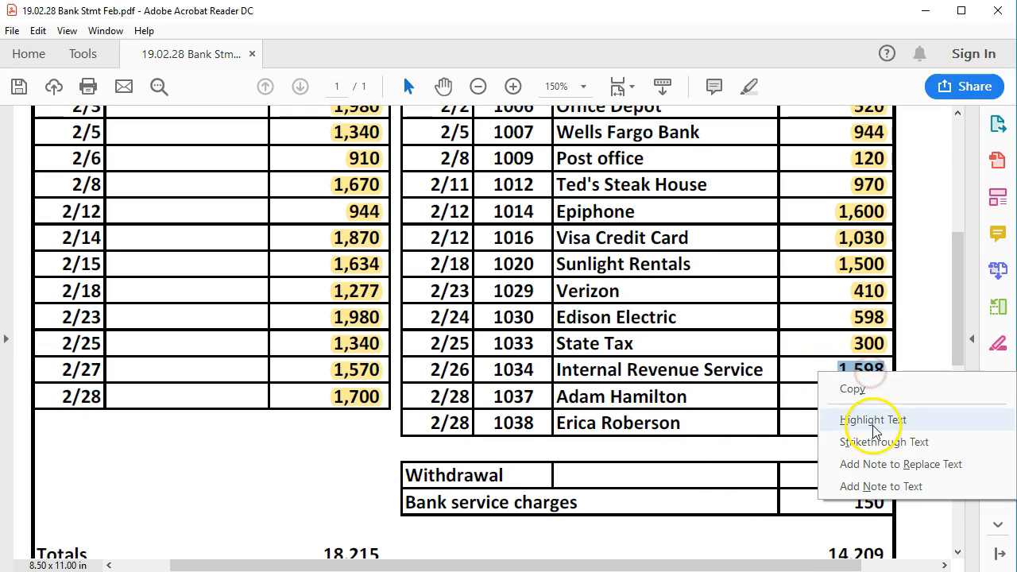
click(861, 417)
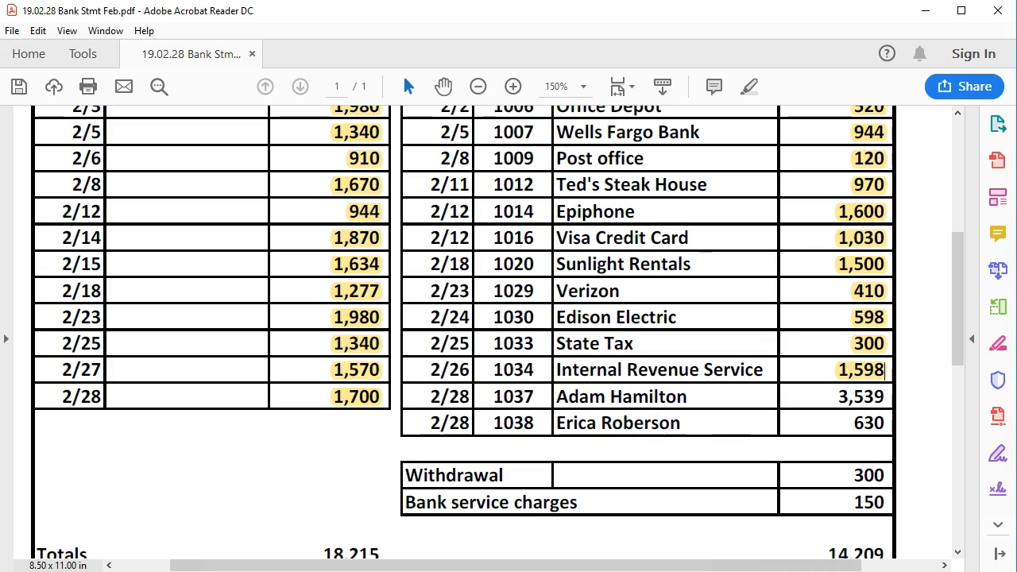
key(alt+Tab)
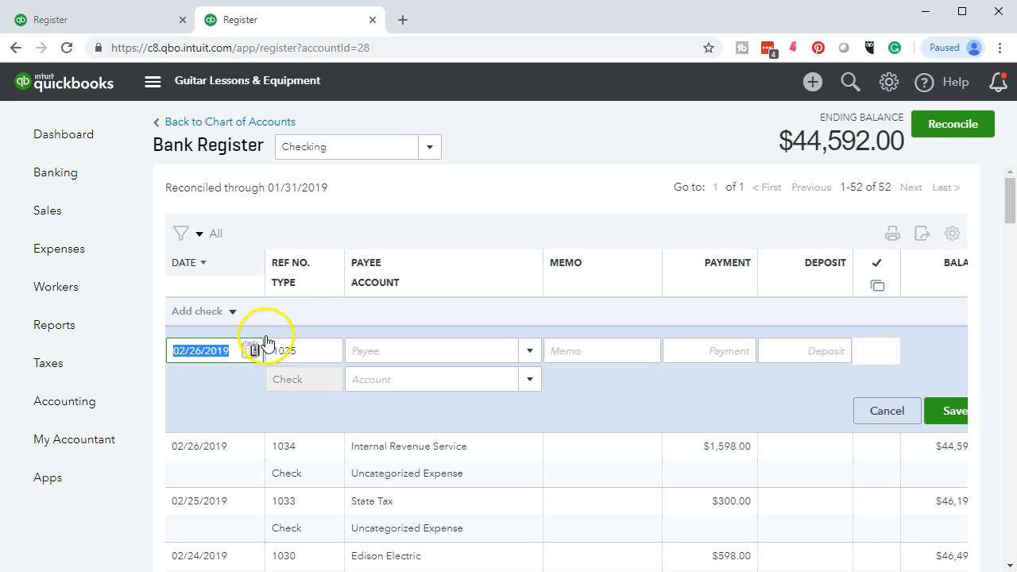
Enter check 1037 dated 02/28/2019 to the existing vendor for $3,539.00 and save it.
key(plus)
key(plus)
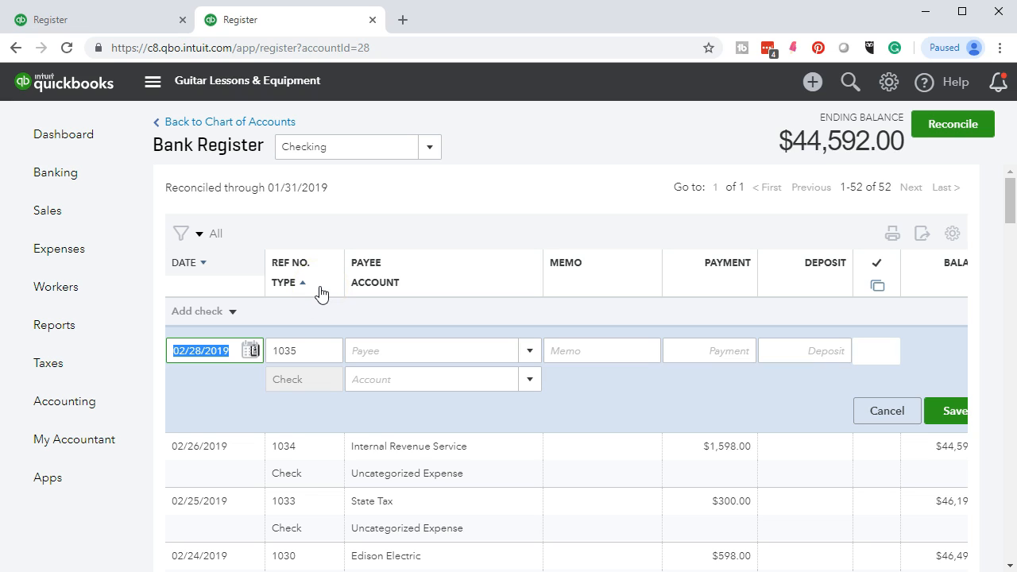
key(Tab)
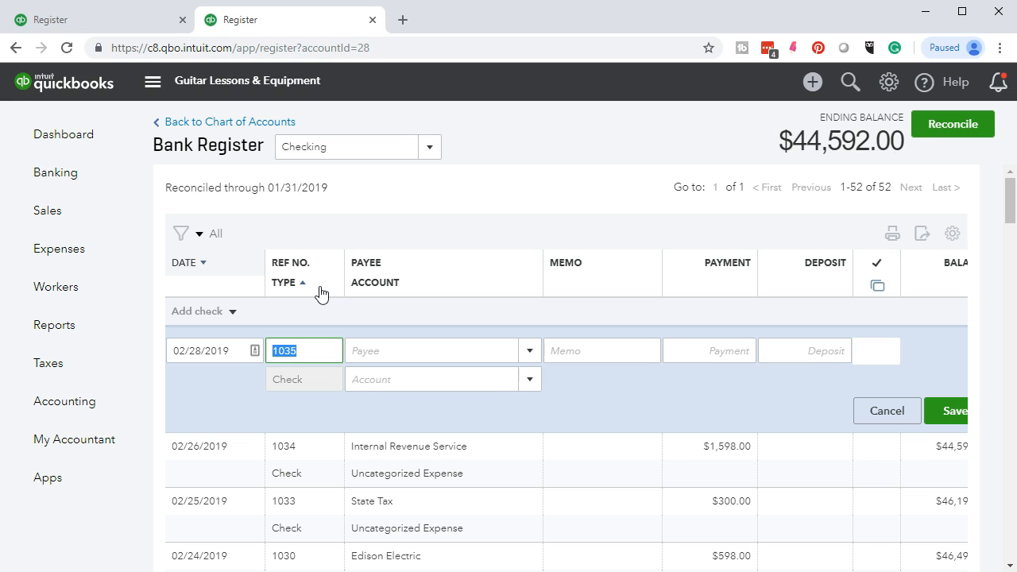
text(1037)
key(Tab)
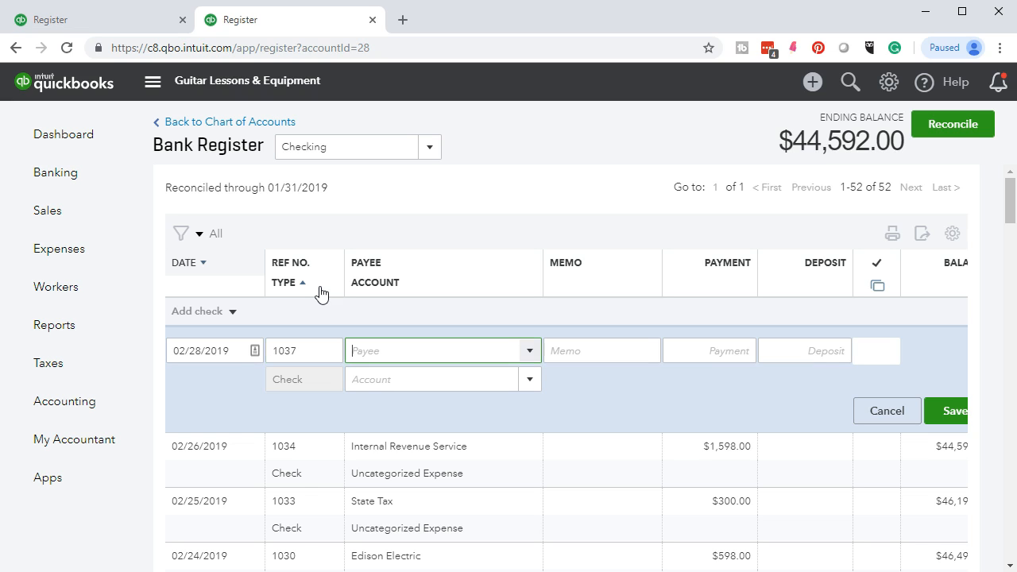
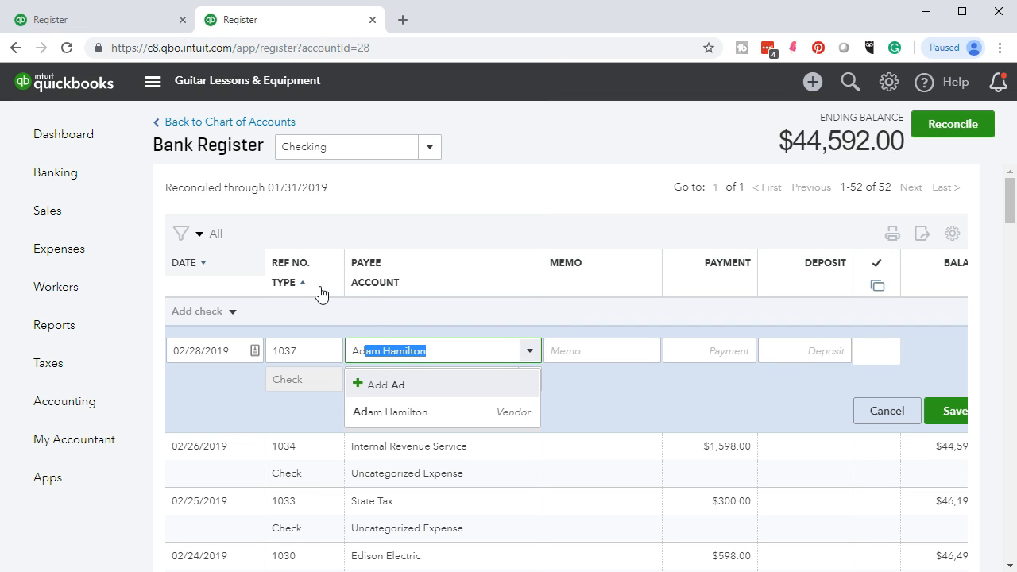
click(402, 412)
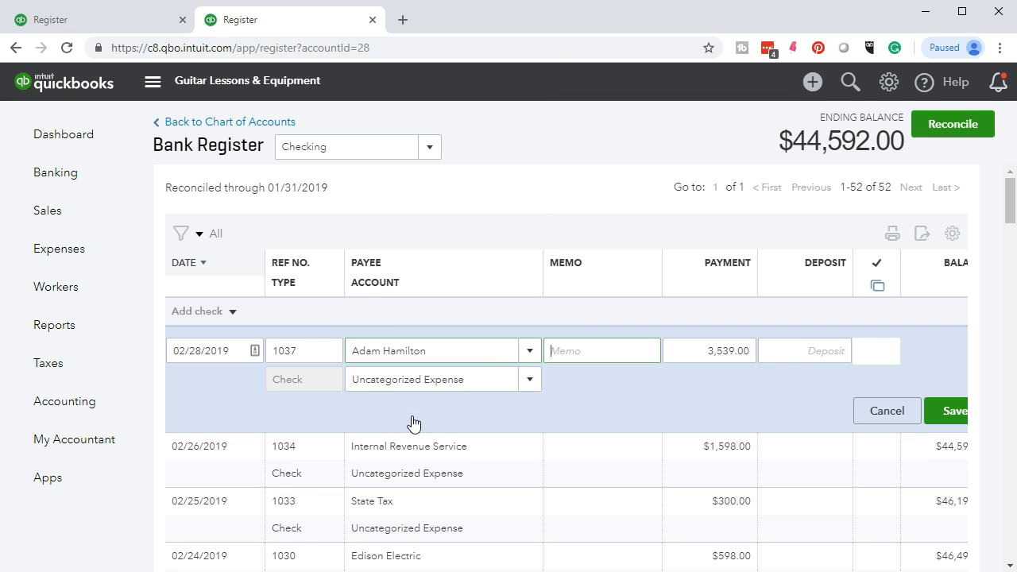
key(Tab)
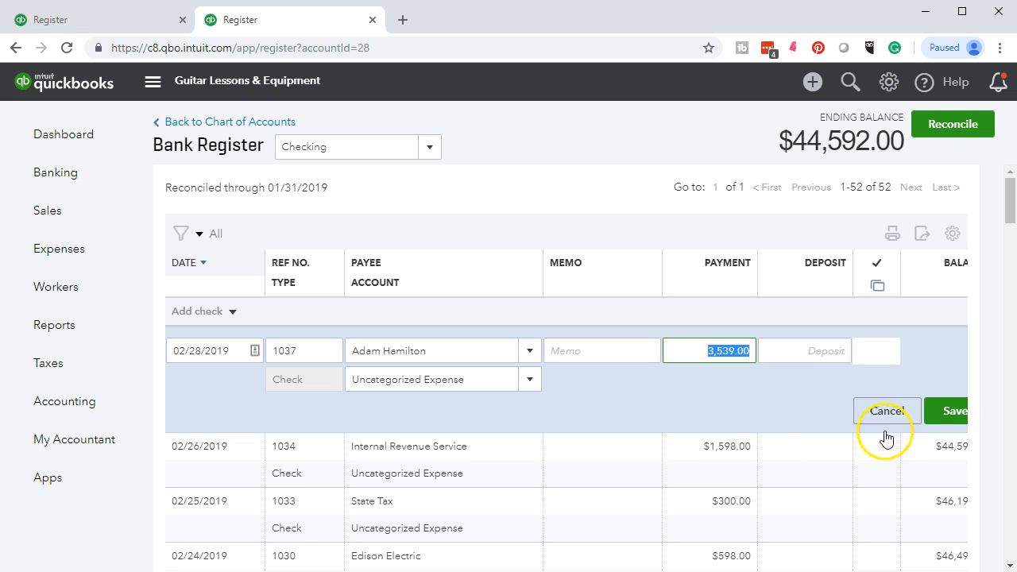
click(957, 427)
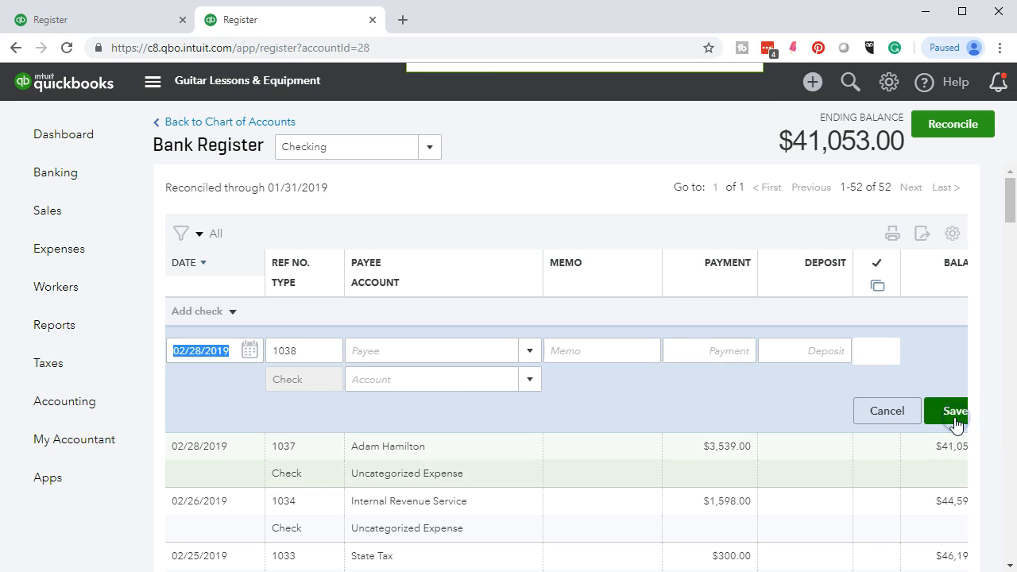
Record check 1038 dated 02/28/2019 for $630.00 to the existing vendor, leaving a $40,423.00 balance.
click(596, 445)
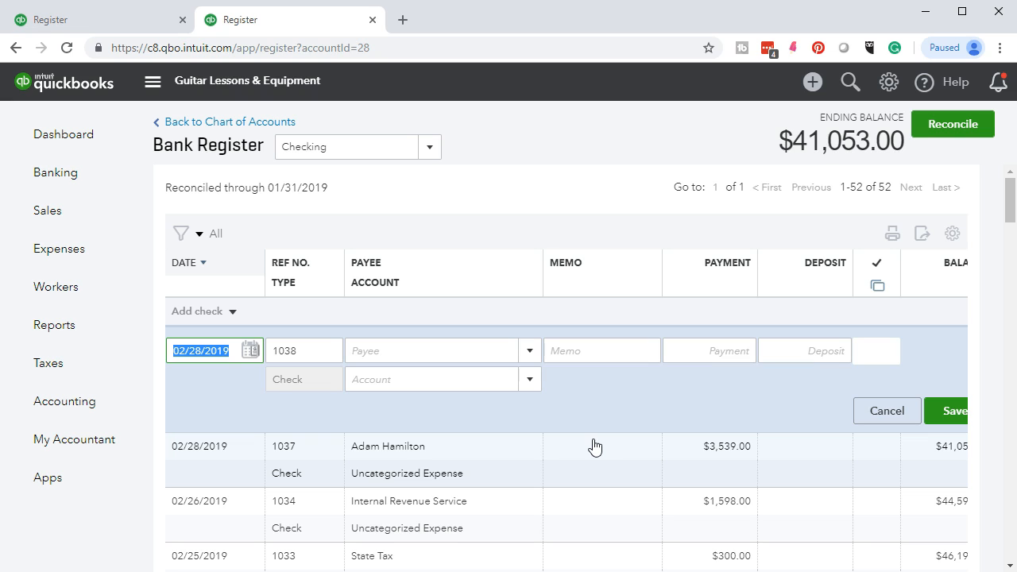
key(Tab)
click(586, 445)
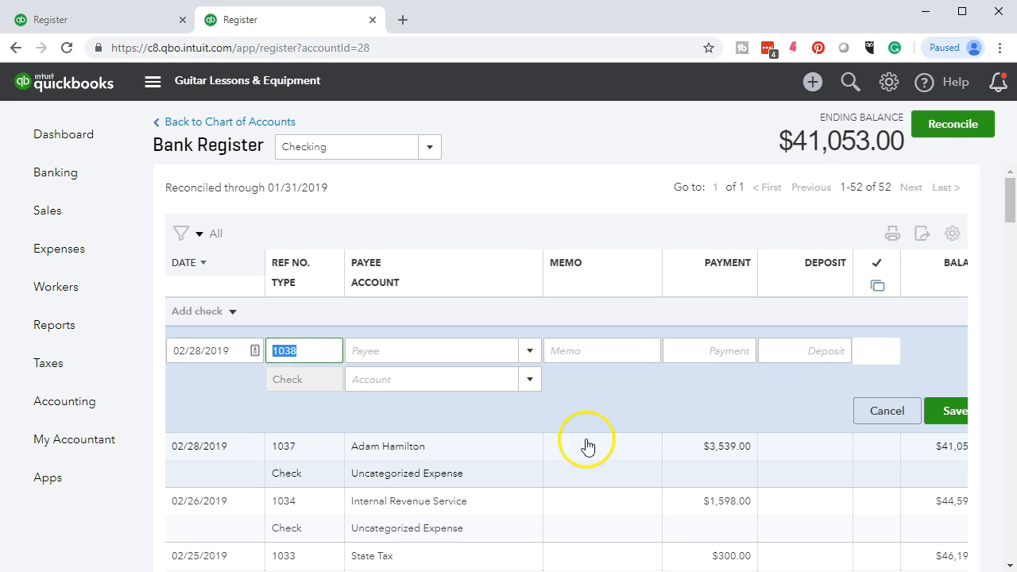
key(Tab)
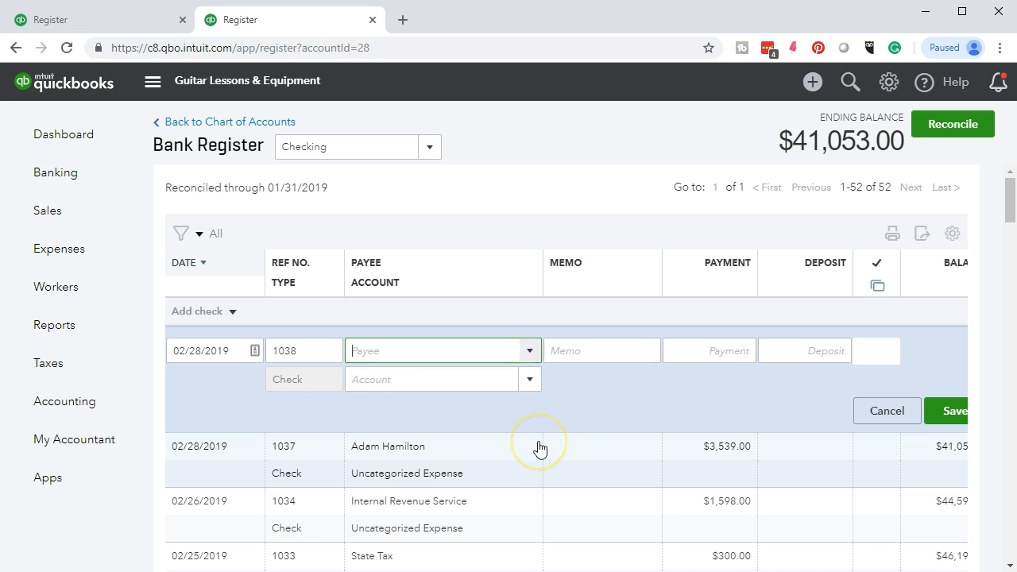
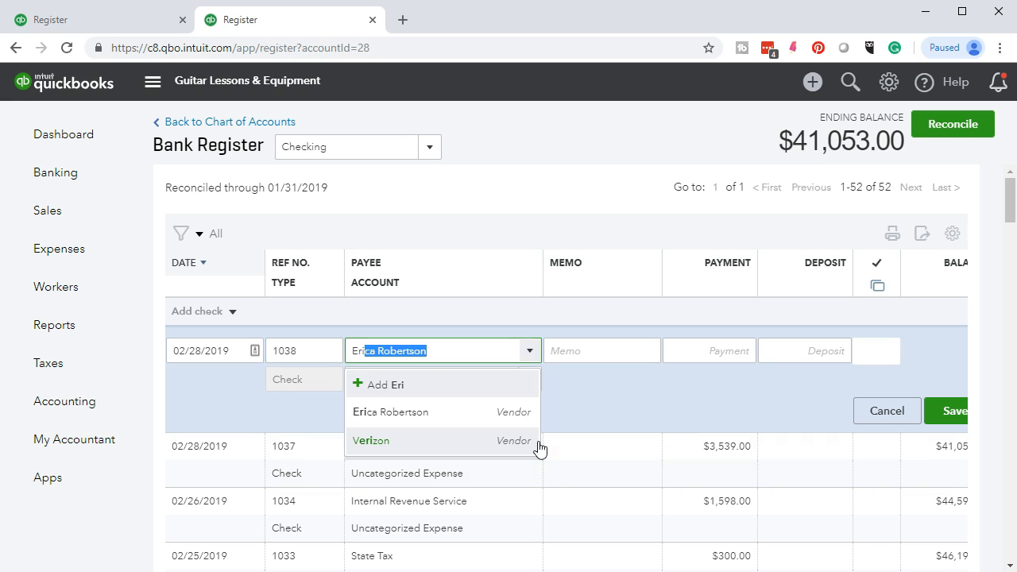
click(469, 416)
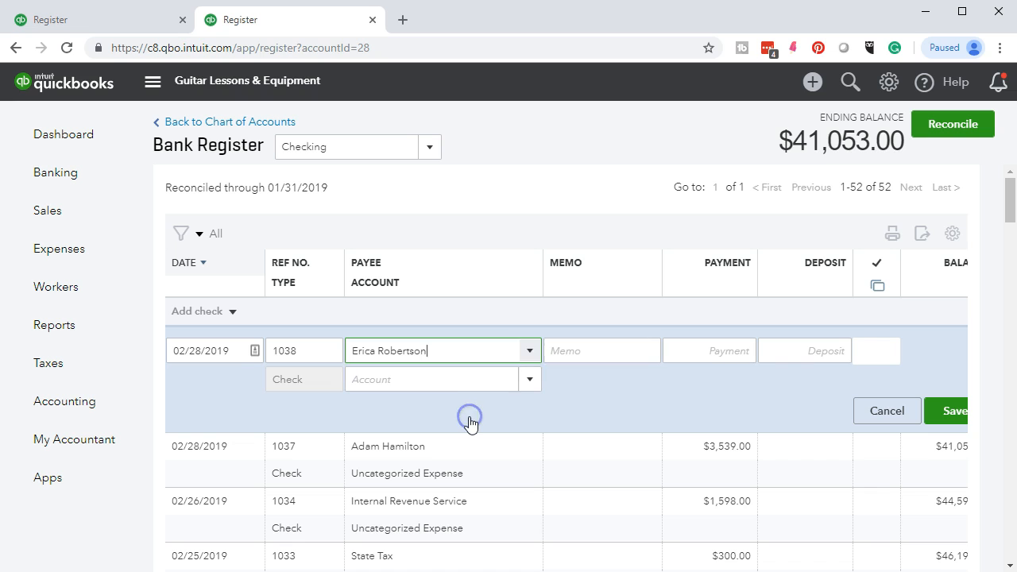
key(Tab)
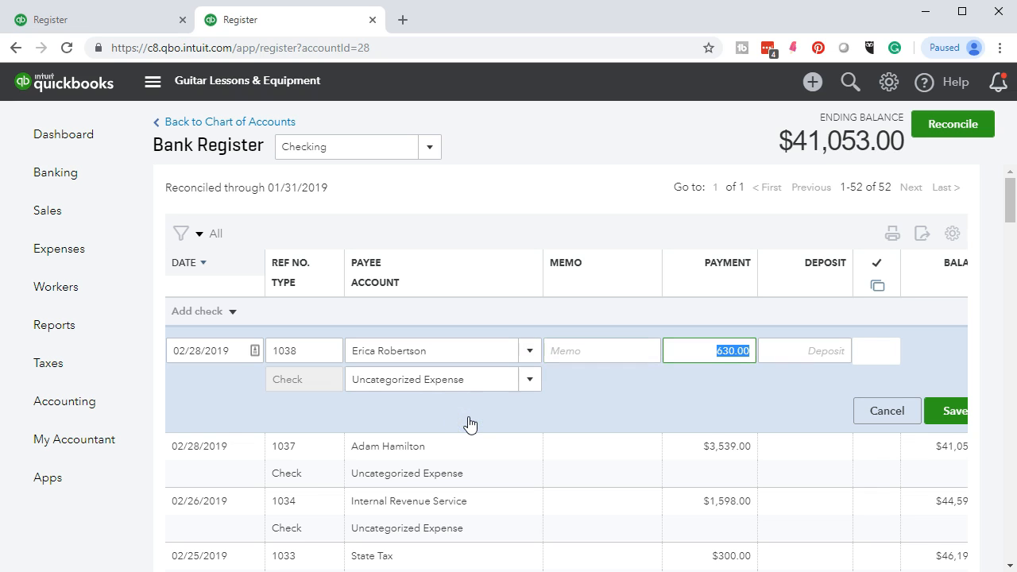
click(955, 421)
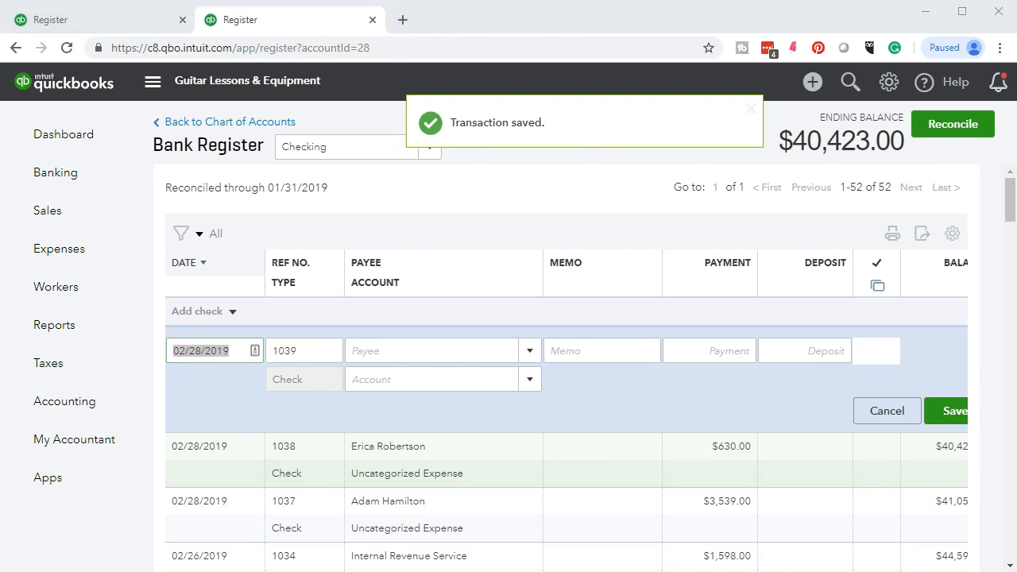
key(alt+Tab)
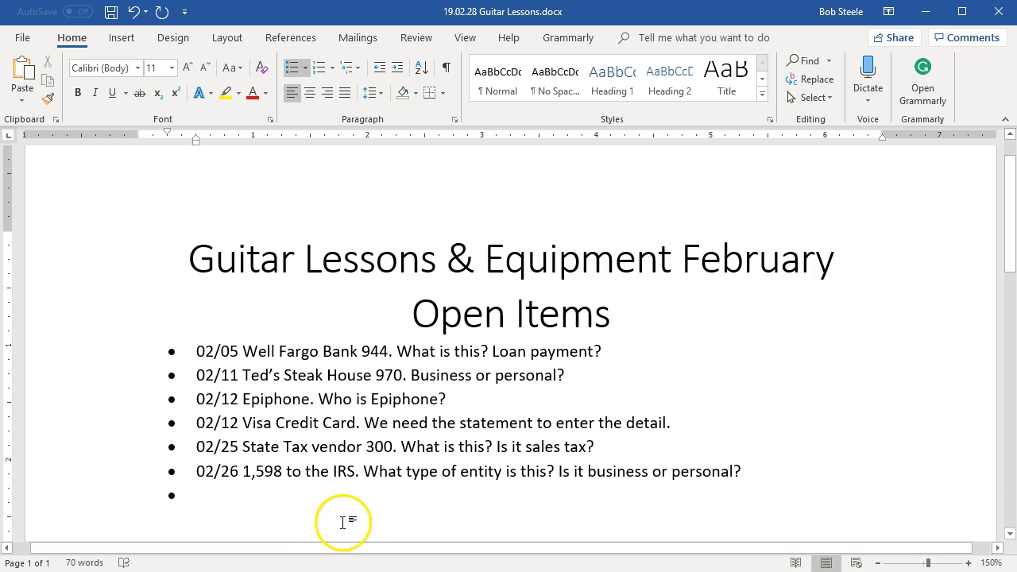
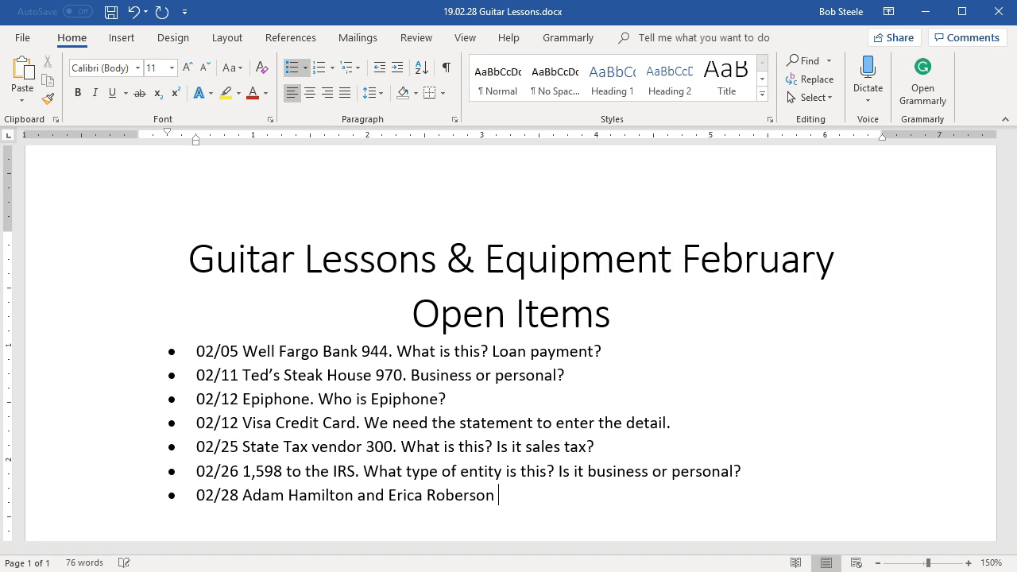
Add a 02/28 question asking if the 3,539 and 630 payments to two individuals are payroll.
text(3,539 and 630.)
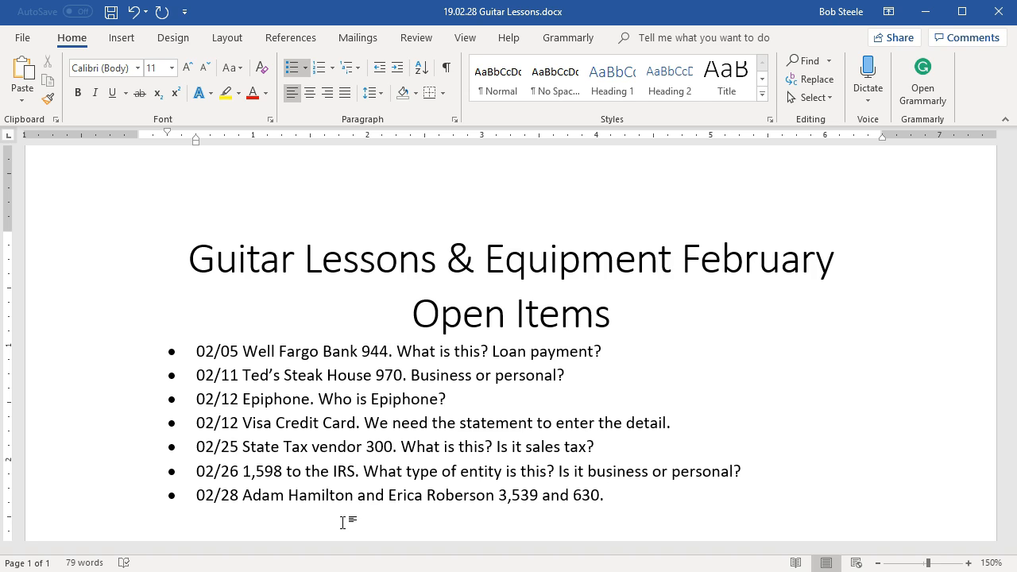
text( Is this payroll)
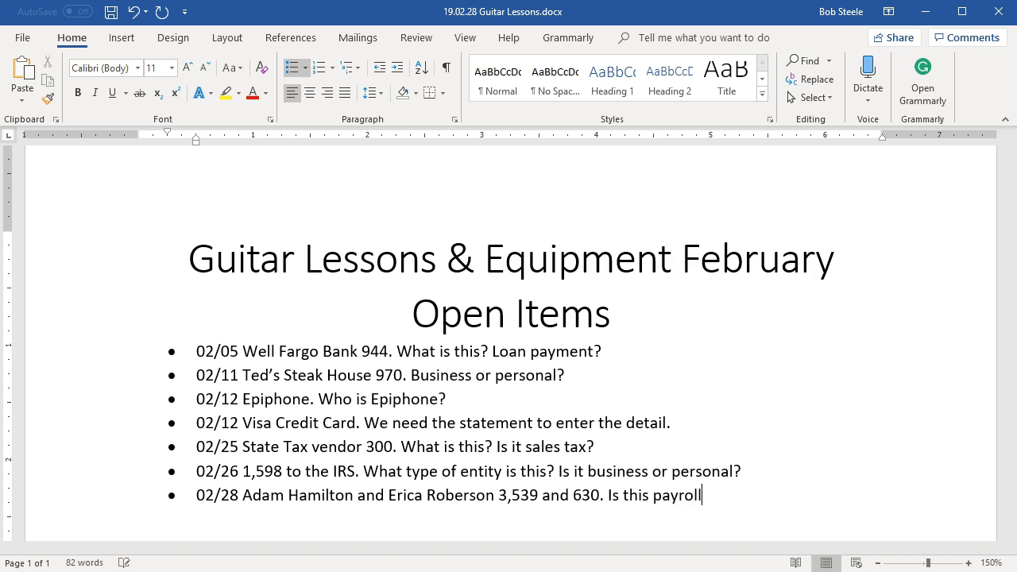
text(?)
key(Return)
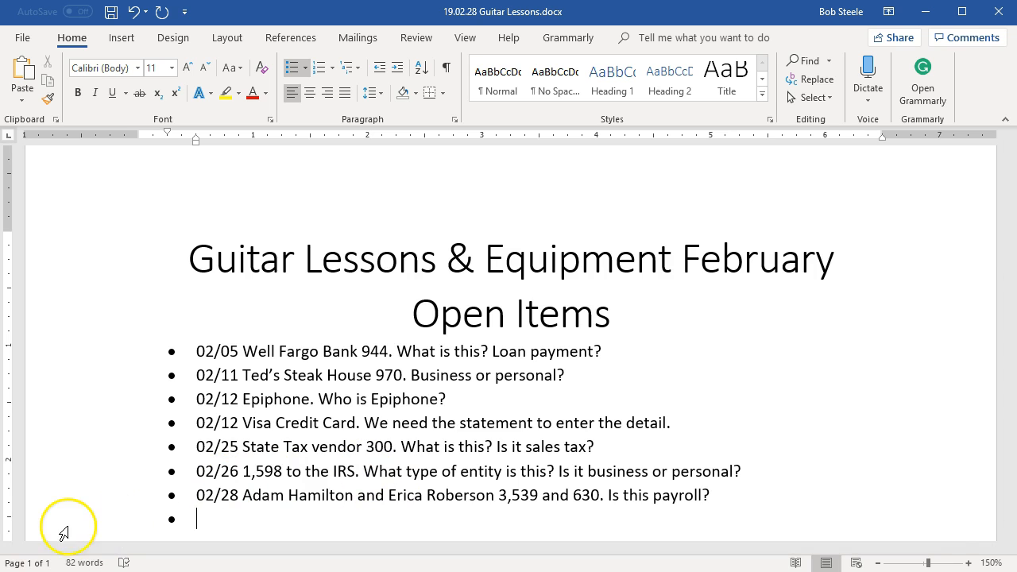
click(111, 11)
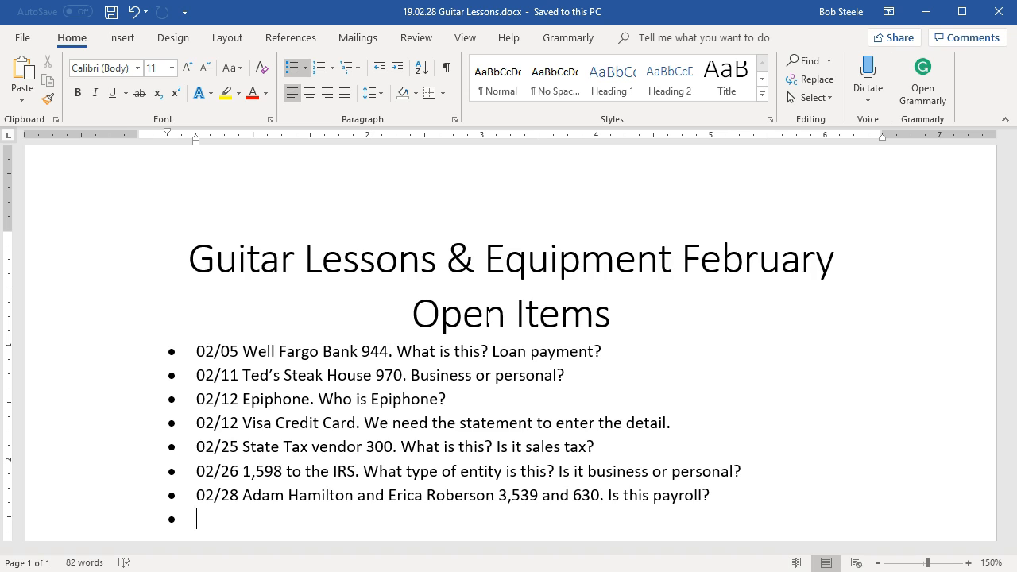
Highlight the 3,539 amount and the 2/28 630 check row on the bank statement PDF.
click(926, 11)
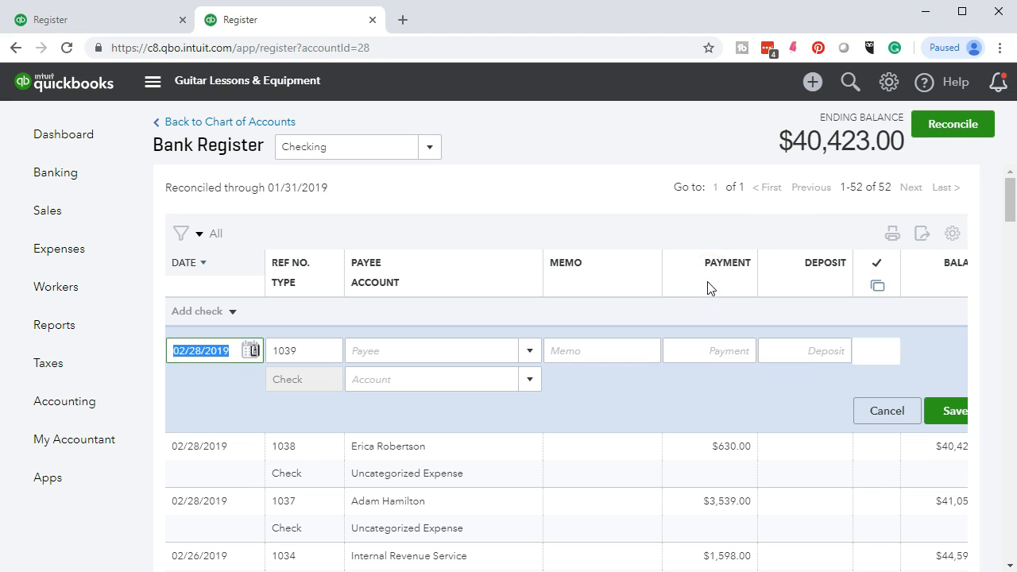
key(alt+Tab)
drag(841, 395, 890, 420)
right_click(875, 405)
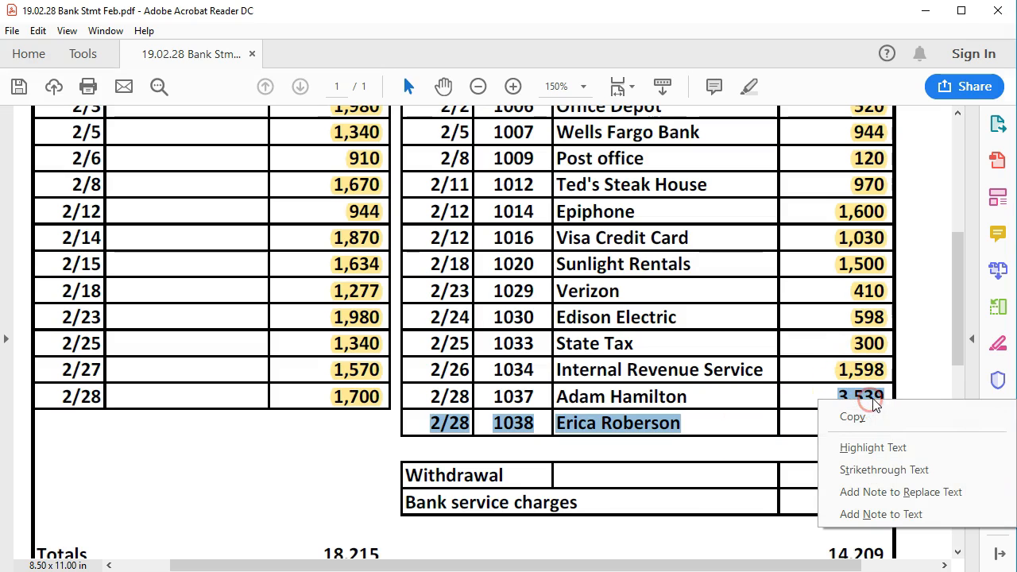
click(874, 448)
scroll(707, 420, down, 1)
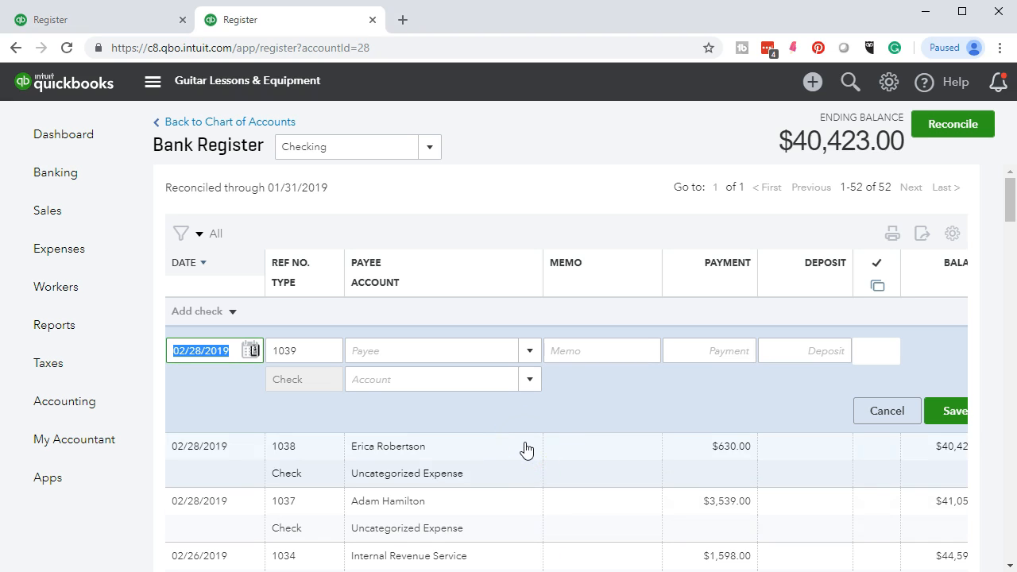
Start a 300.00 expense entry with Draw as payee, then cancel it without saving.
key(Tab)
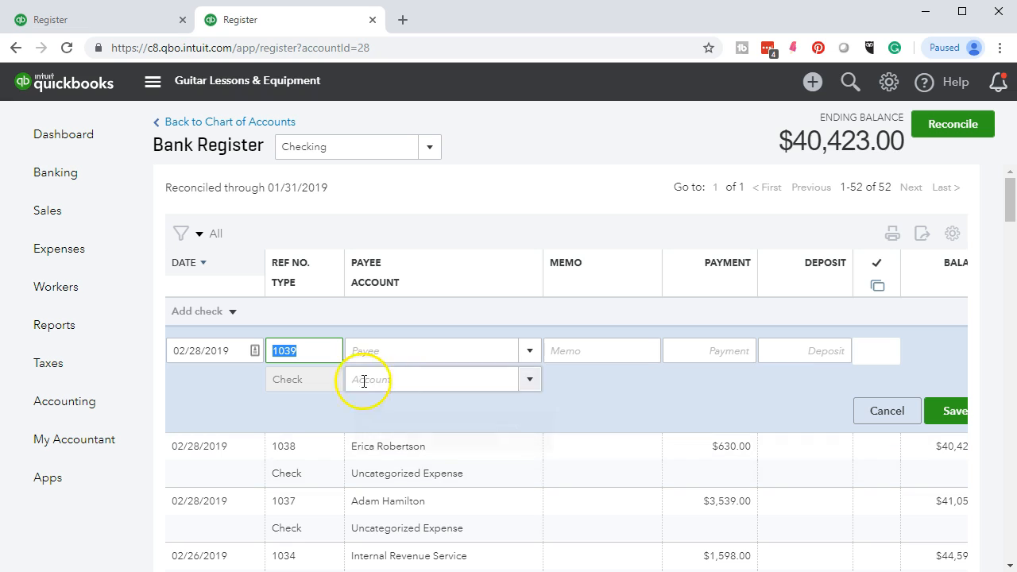
mouse_move(320, 379)
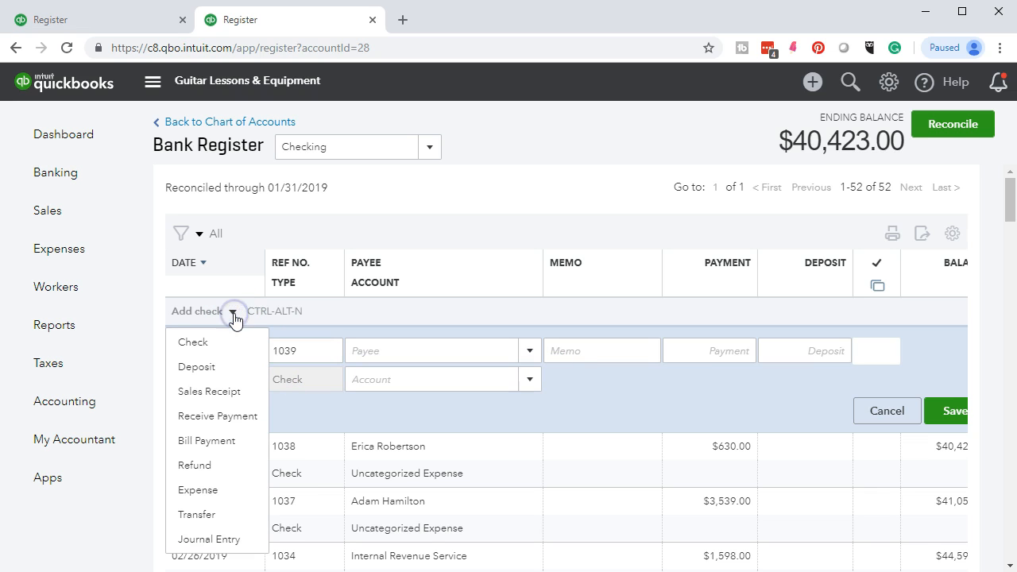
click(198, 491)
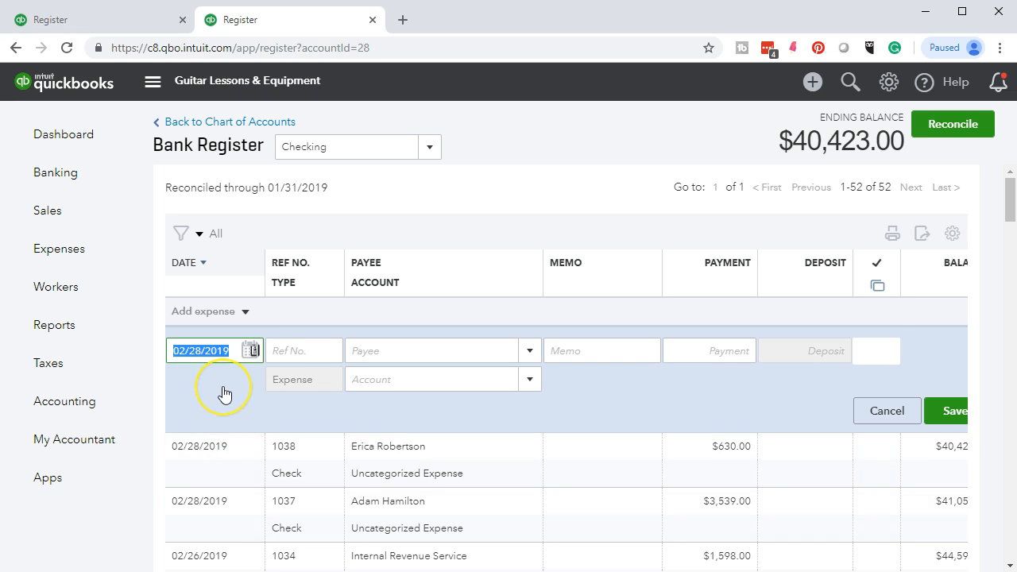
key(Tab)
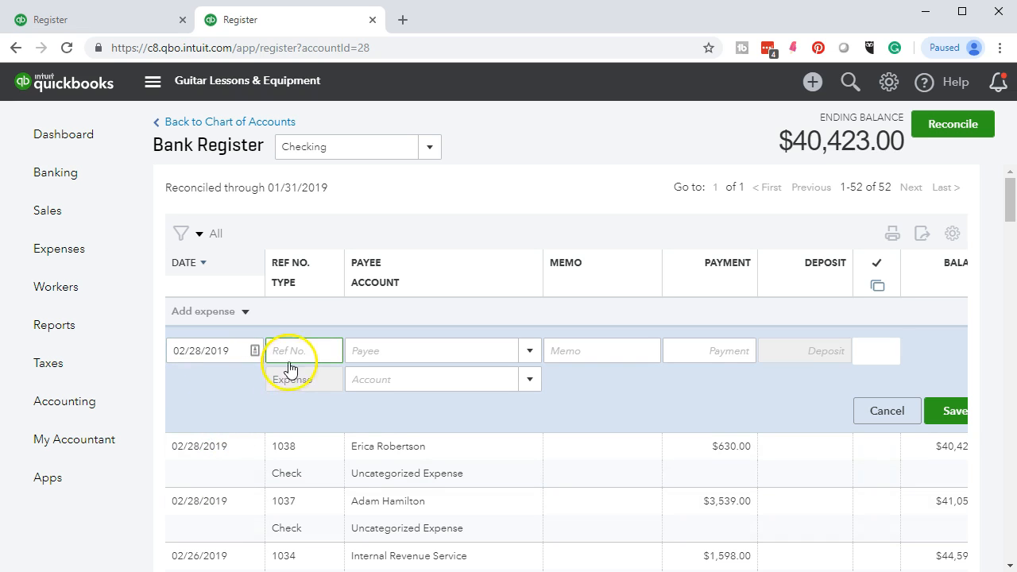
key(Tab)
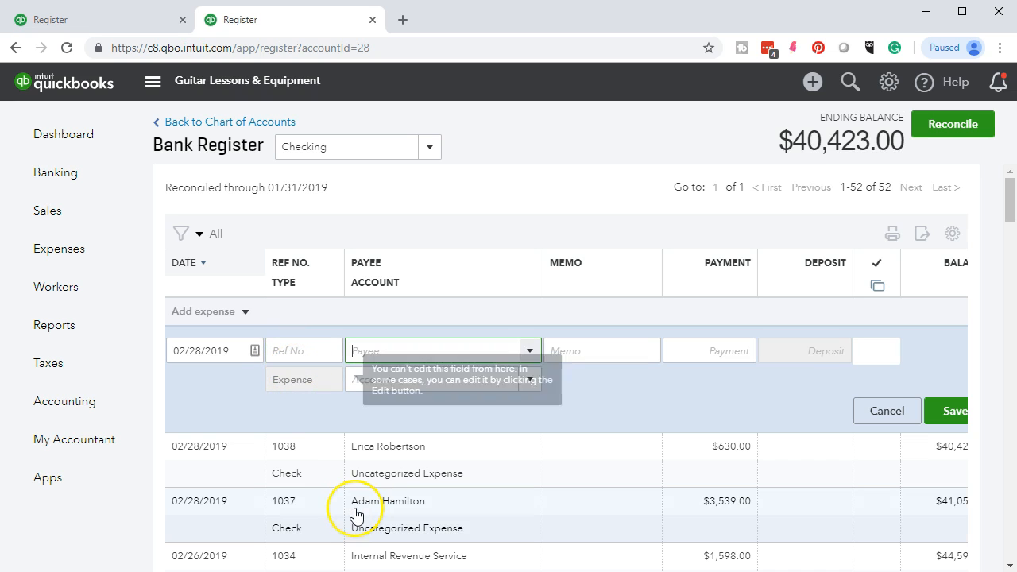
key(Tab)
key(Tab)
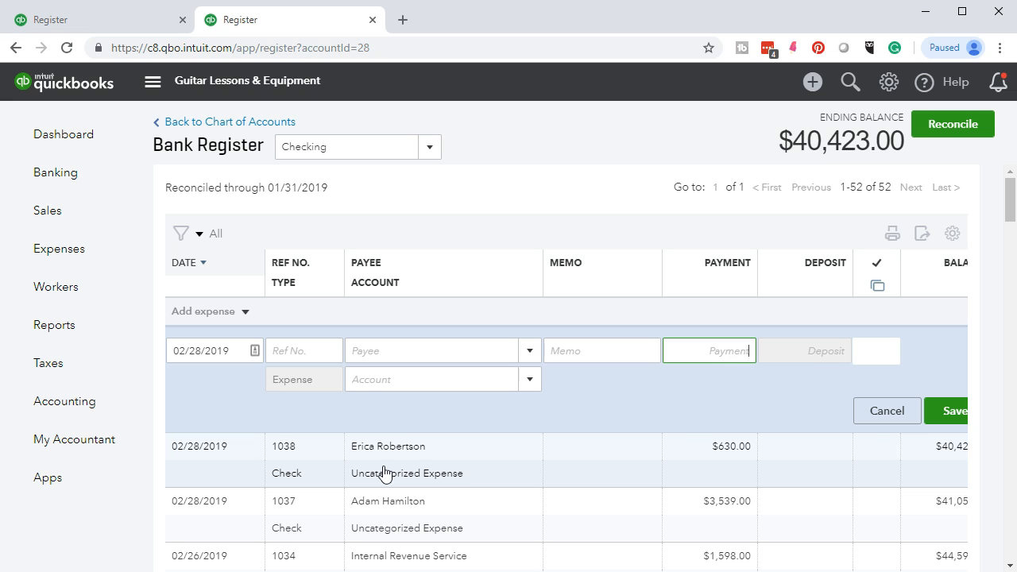
text(300)
click(371, 353)
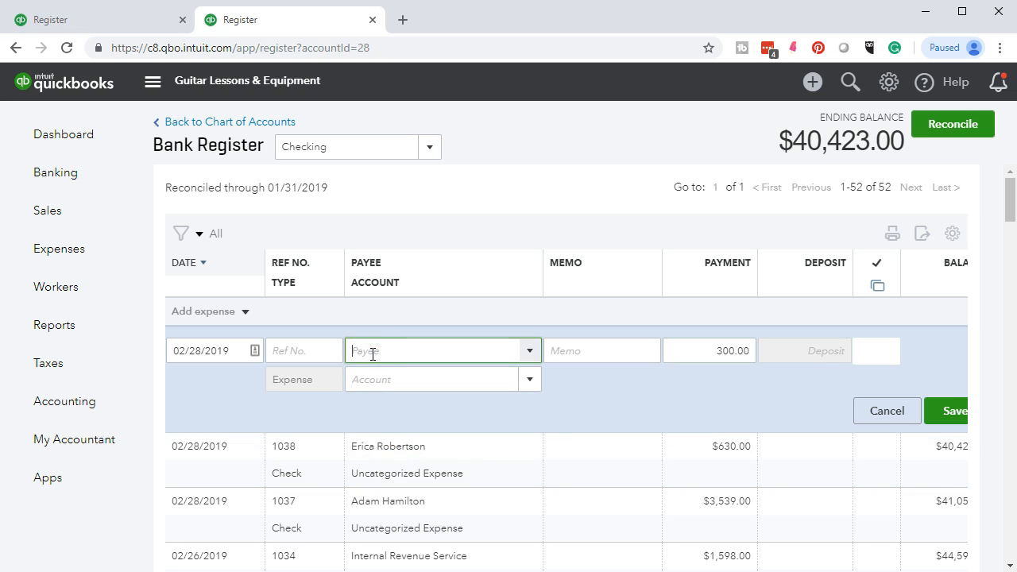
text(d)
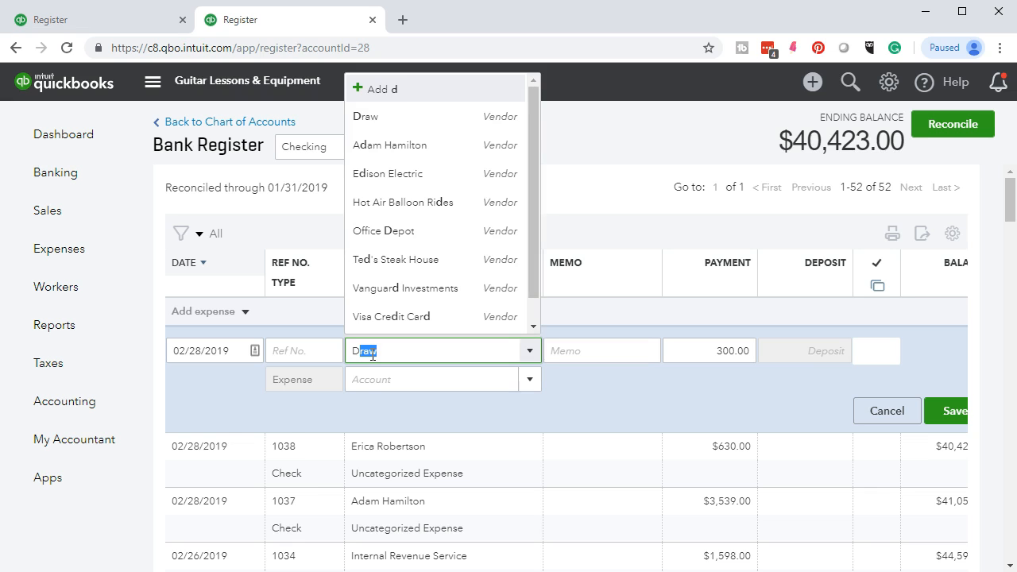
key(Tab)
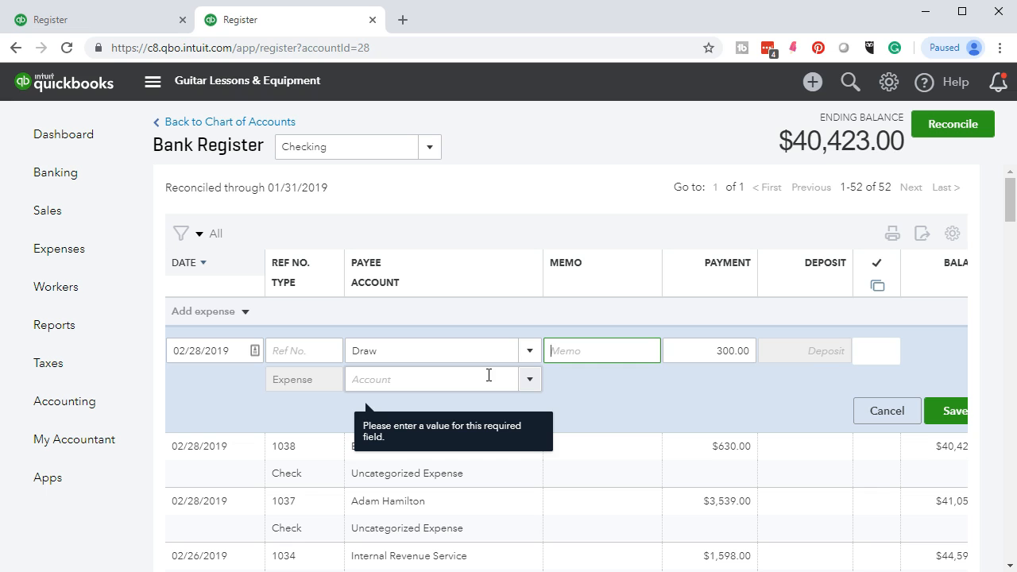
key(Tab)
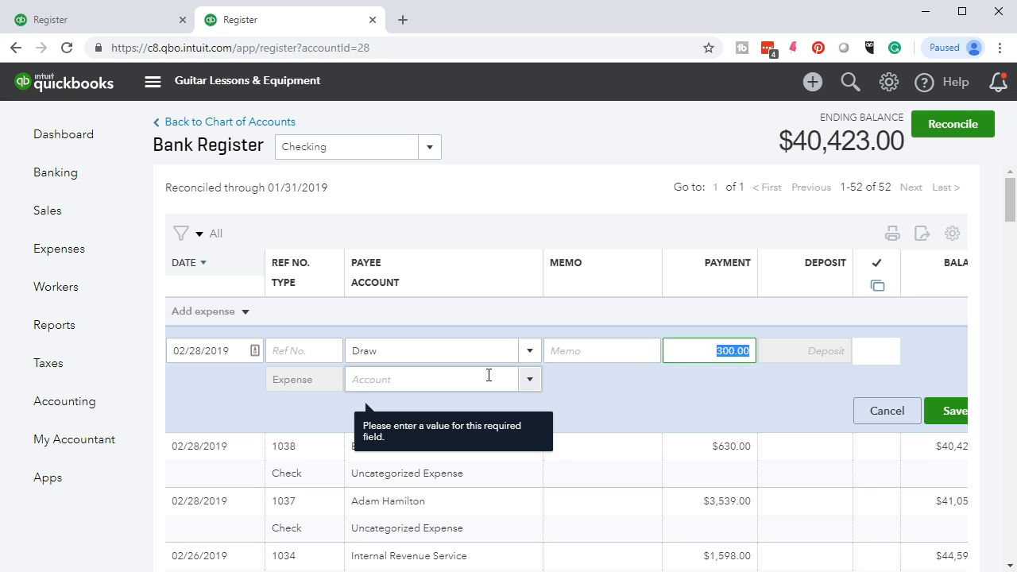
click(871, 419)
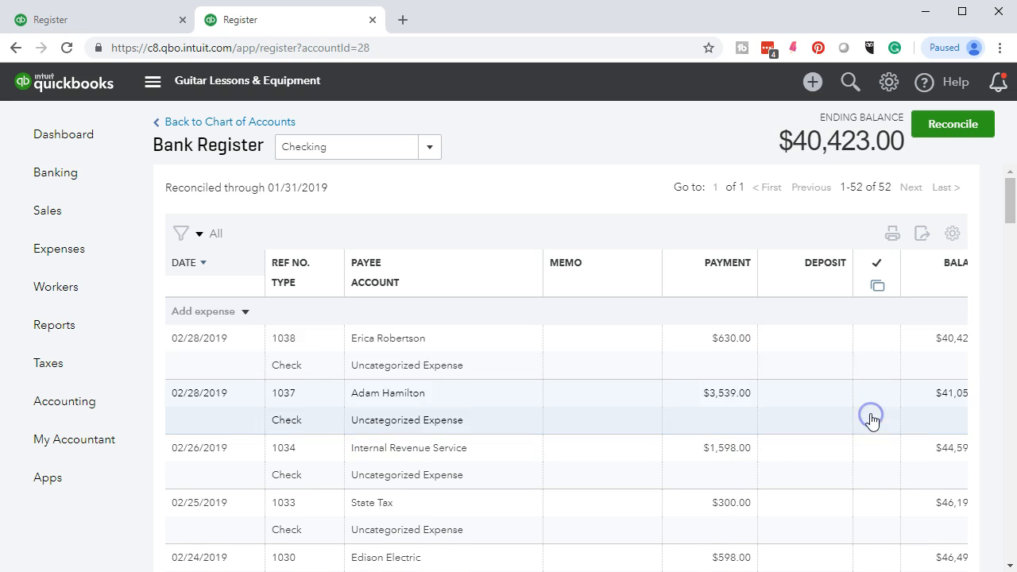
Save a 02/28/2019 expense of 300.00 to Draw, bringing the balance to $40,123.00.
click(246, 310)
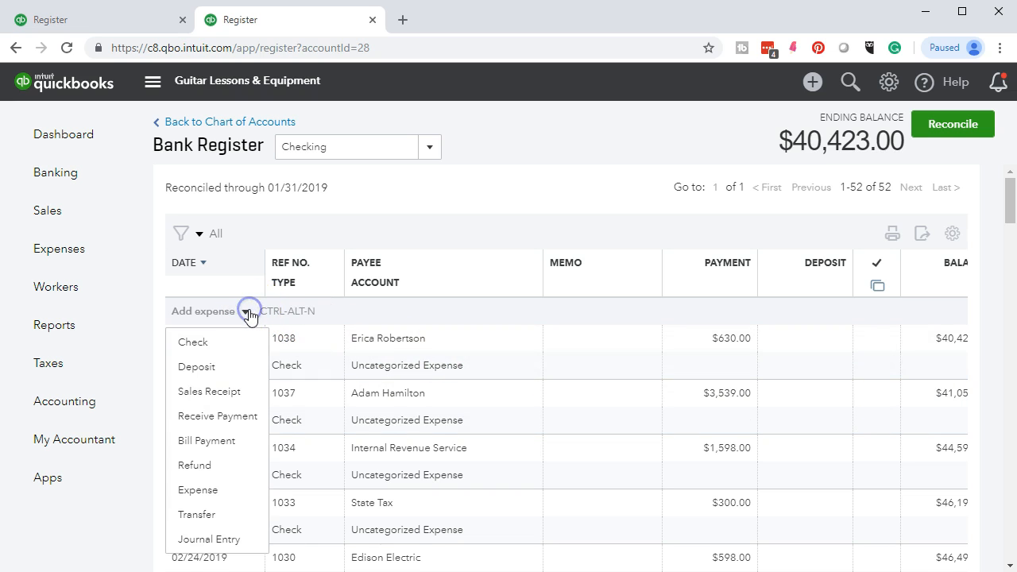
click(209, 490)
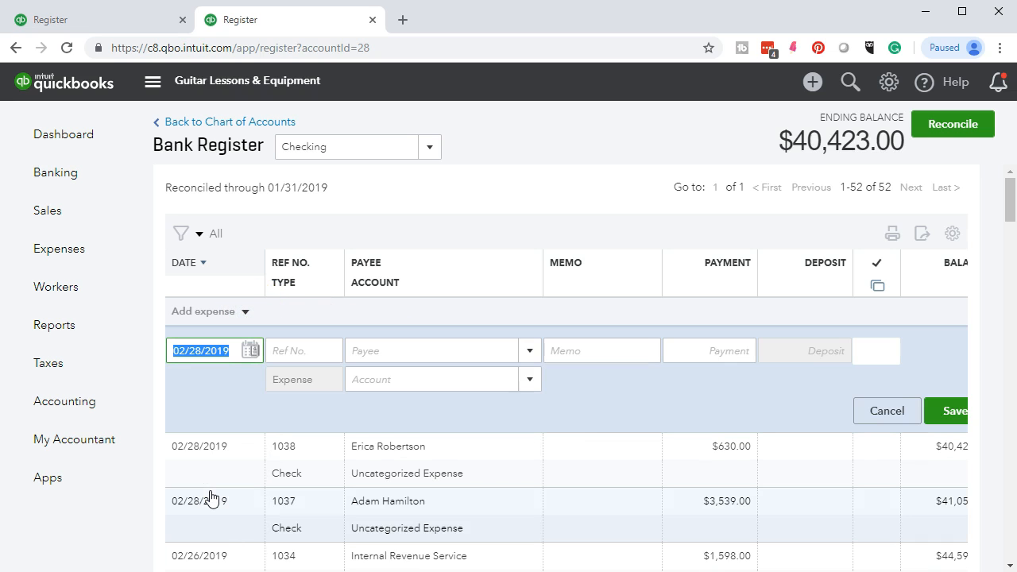
key(Tab)
key(Tab)
text(Dr)
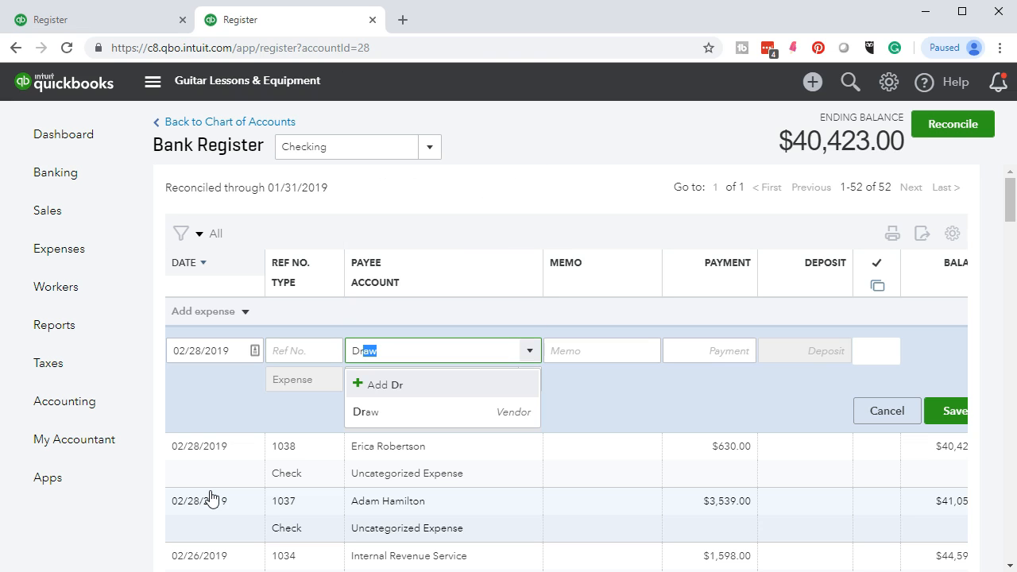
click(356, 420)
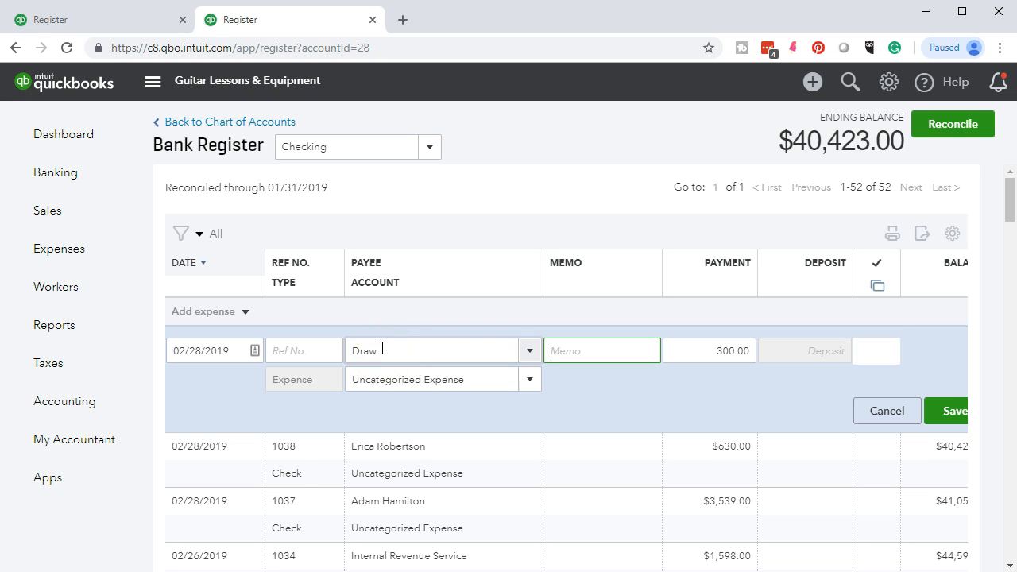
click(701, 353)
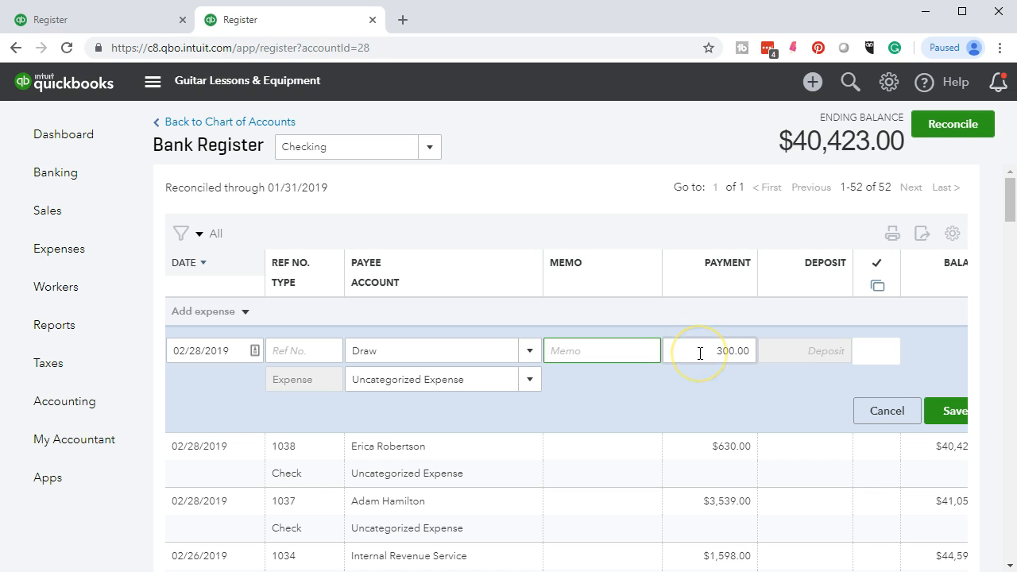
click(941, 416)
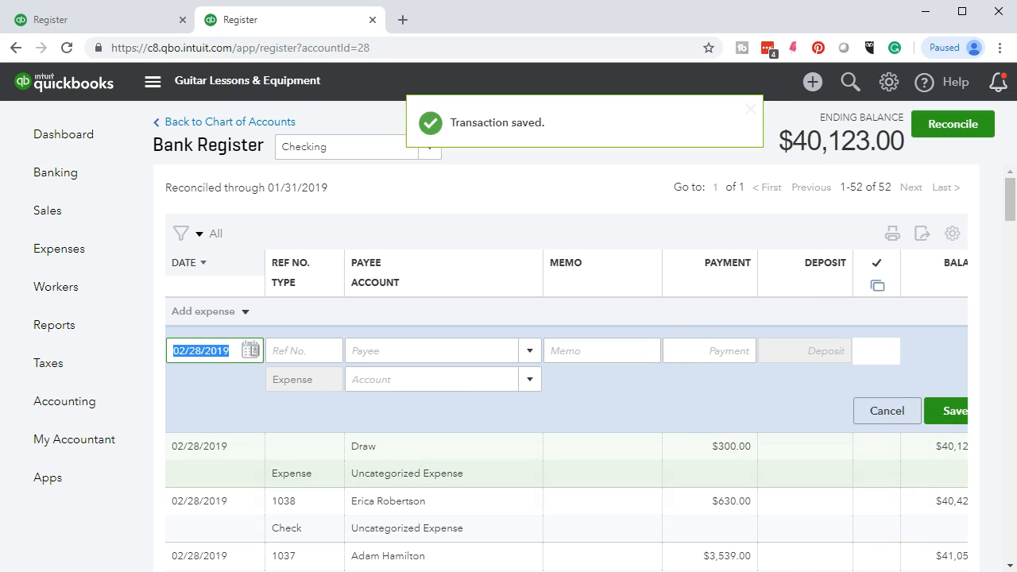
click(371, 571)
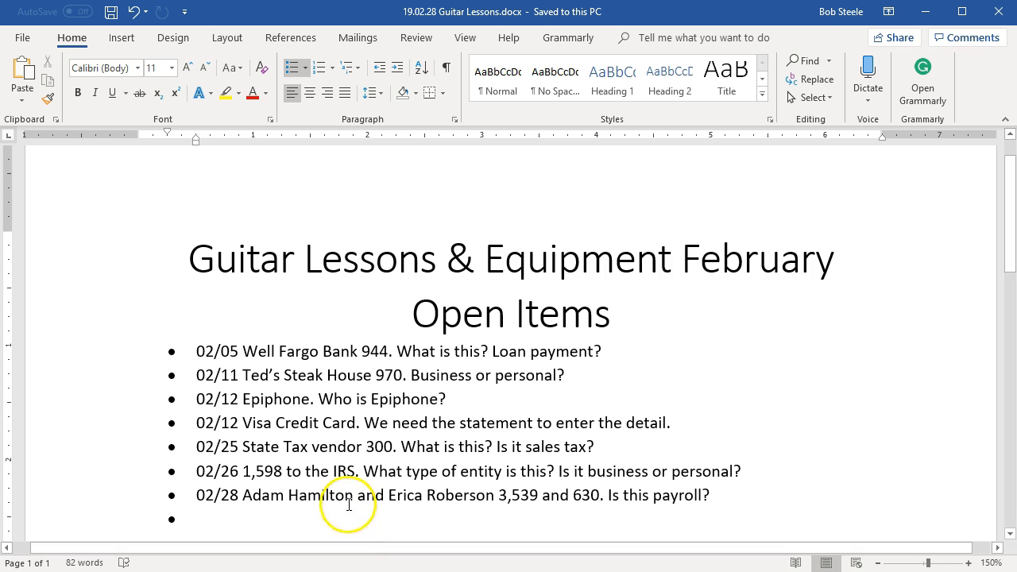
Type a 02/28 question: is the 300 Draw business or personal, and which expense account?
text(02)
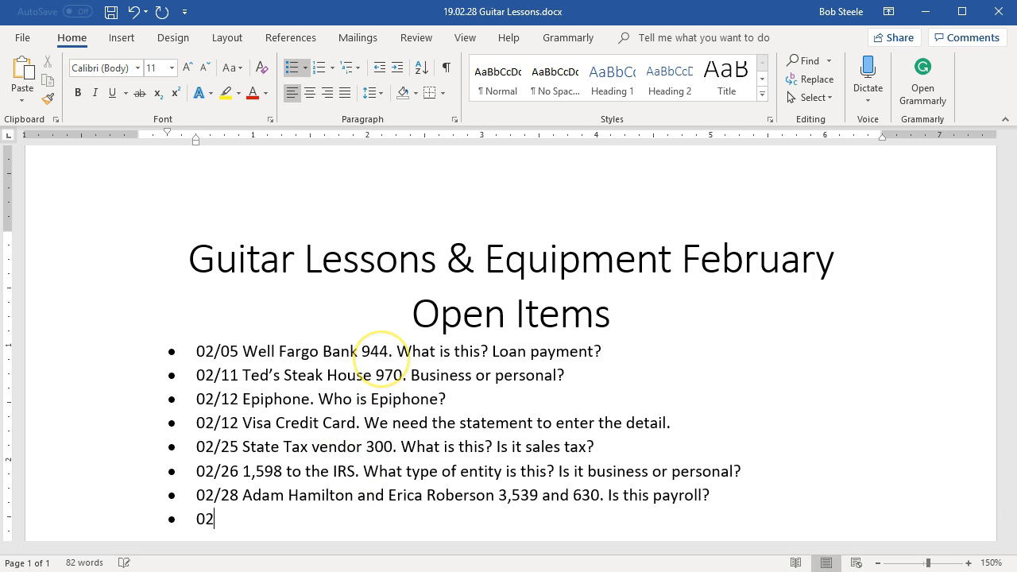
text(/28 Dra)
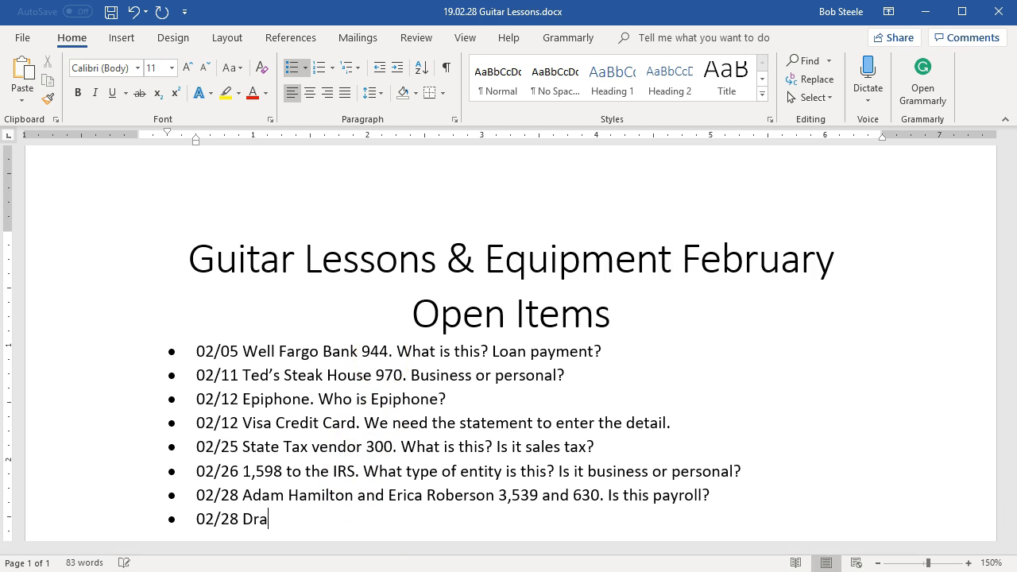
text(w of 300. Is it busness or personal ? If )
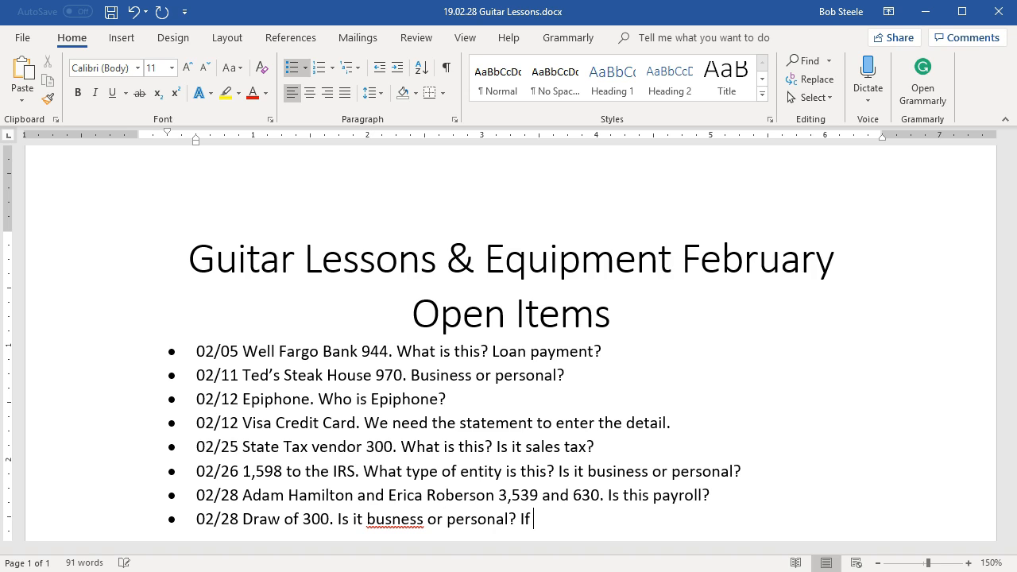
text(business what account w)
key(BackSpace)
text(shou)
key(BackSpace)
key(BackSpace)
text(uld we)
key(BackSpace)
text(we expense to?)
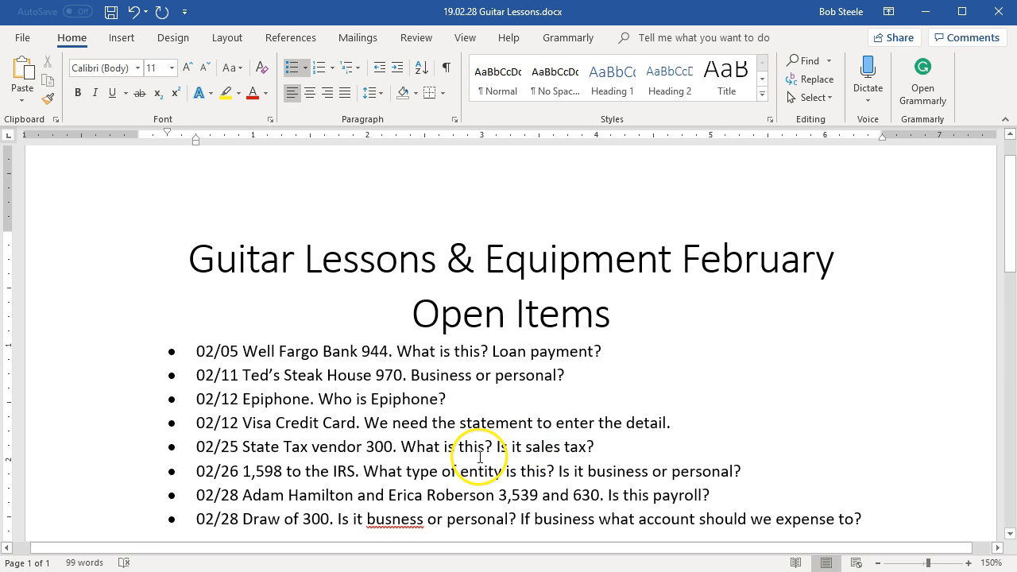
Correct 'busness' to 'business', add a new empty bullet, and save the open-items document.
right_click(386, 520)
click(488, 349)
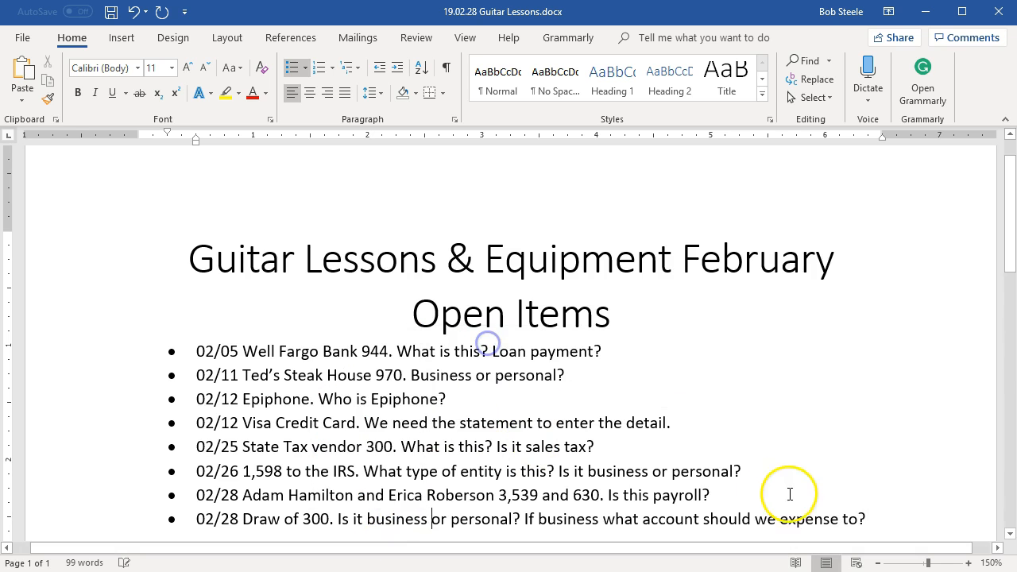
click(881, 519)
key(Return)
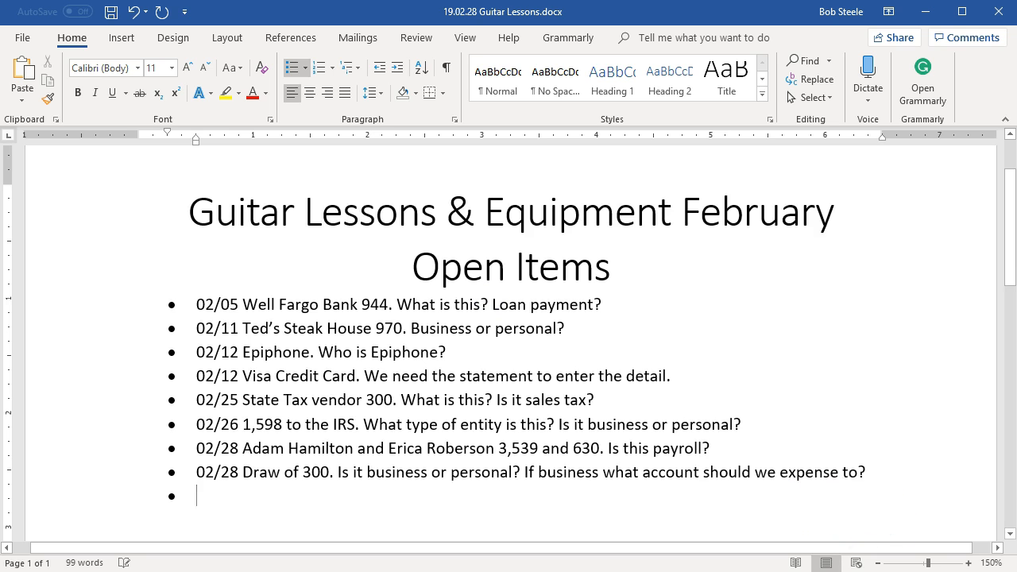
click(110, 12)
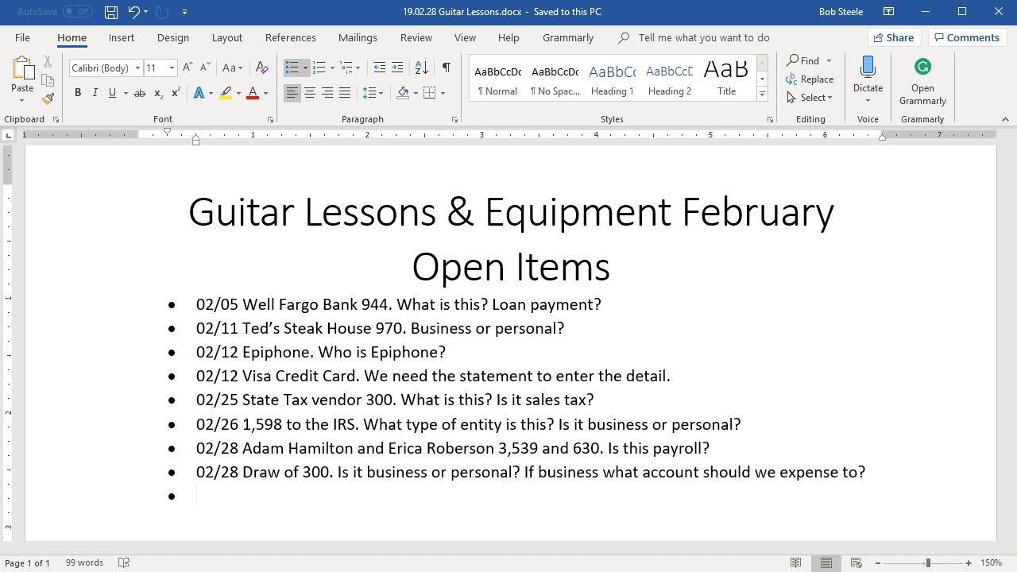
click(925, 11)
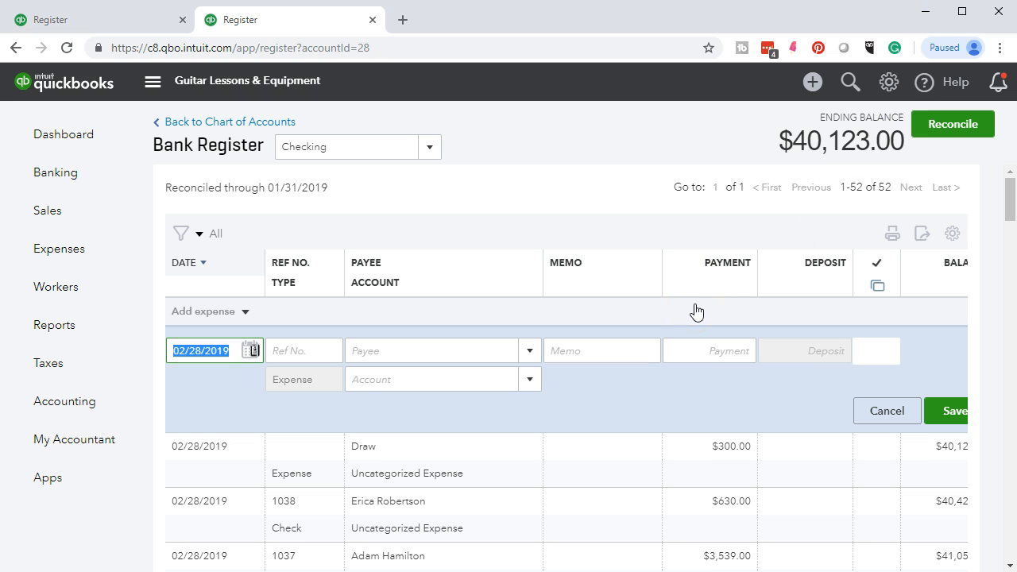
Highlight the 300 withdrawal amount on the February bank statement PDF.
click(713, 571)
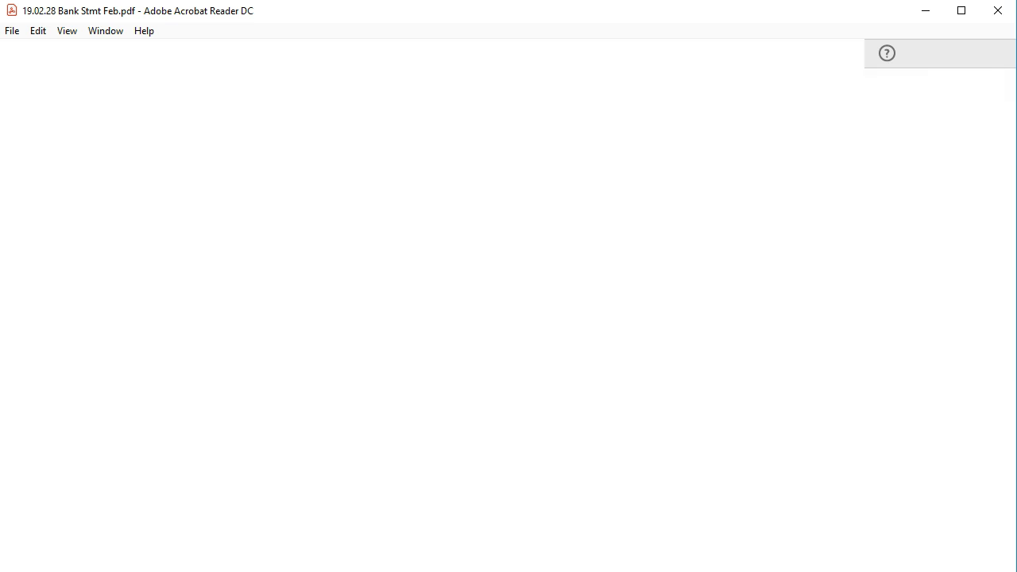
drag(844, 435, 885, 438)
right_click(868, 444)
click(872, 490)
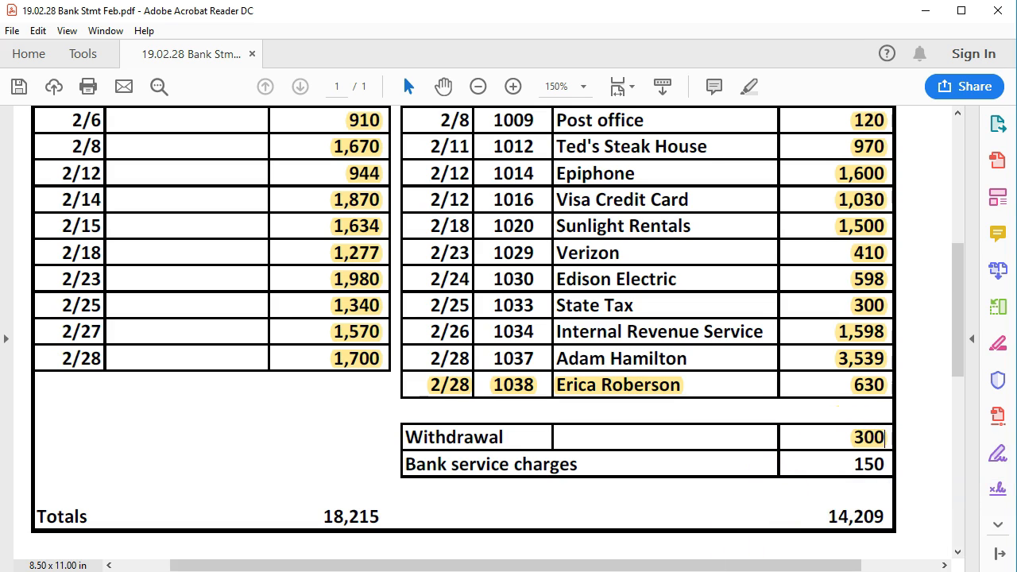
click(784, 571)
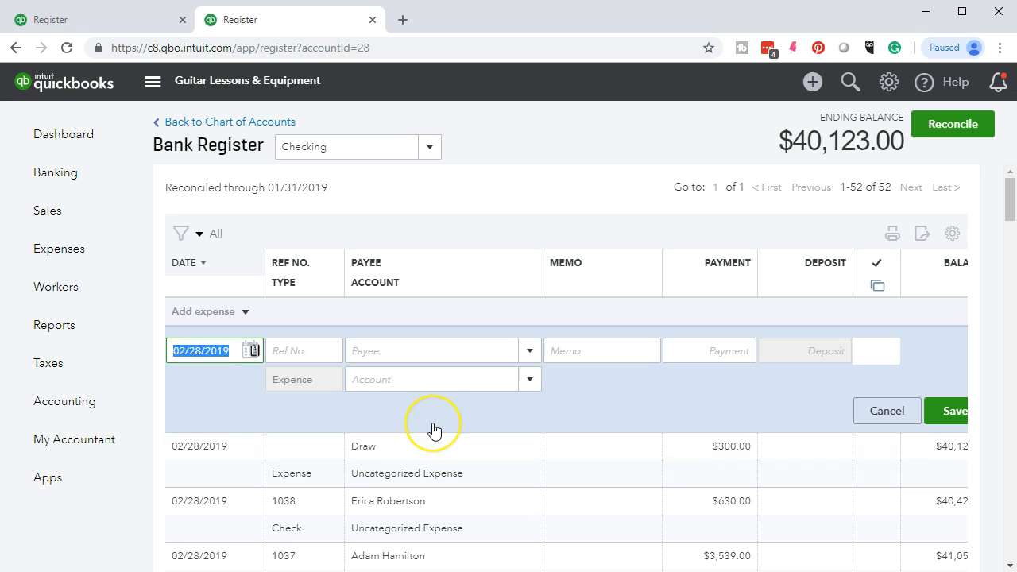
Enter a $150.00 Bank Charges & Fees expense dated 02/28/2019 in the checking register and save it.
key(Tab)
key(Tab)
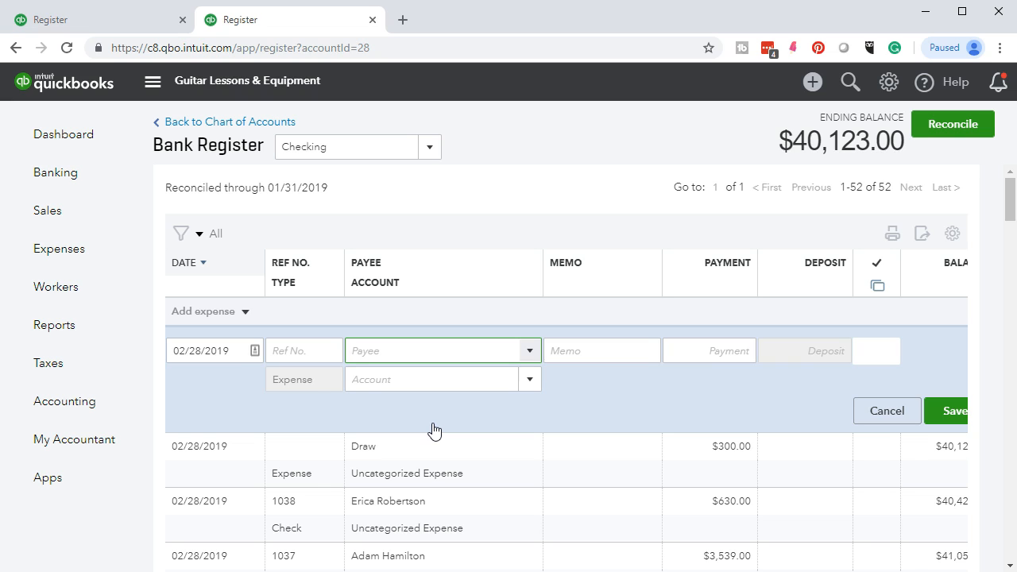
key(Tab)
key(Tab)
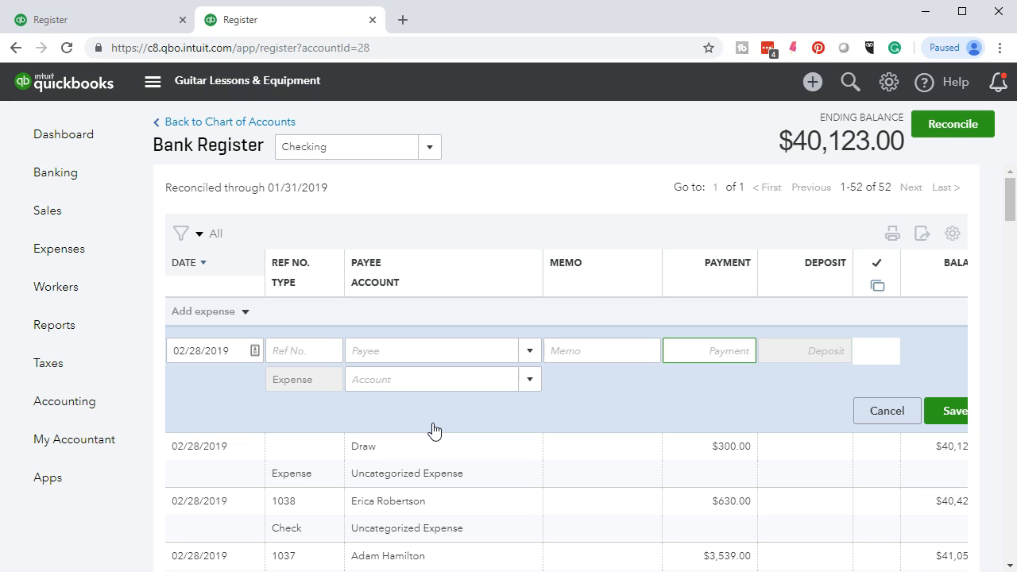
text(150)
key(Tab)
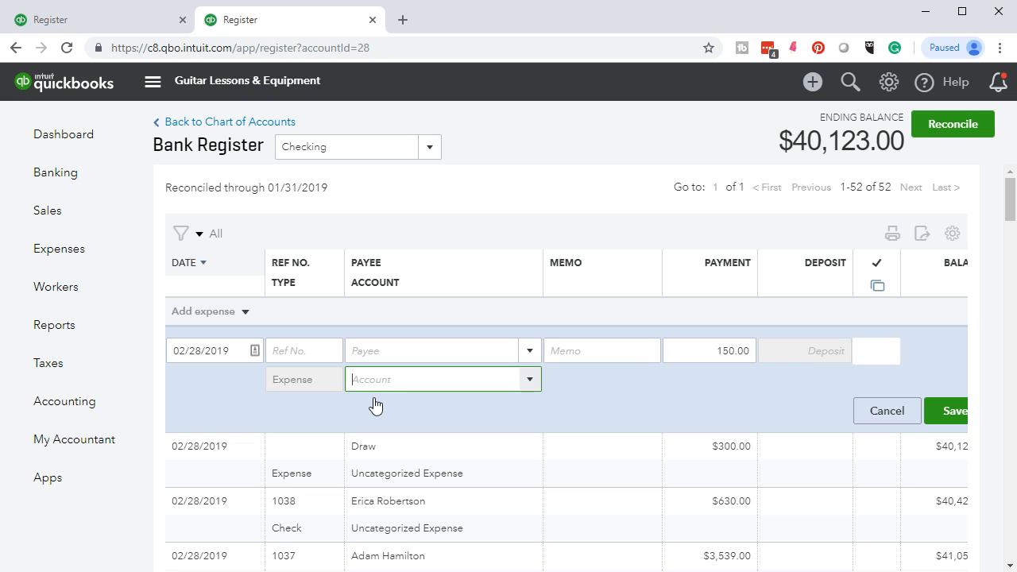
text(Bank Charges & Fees)
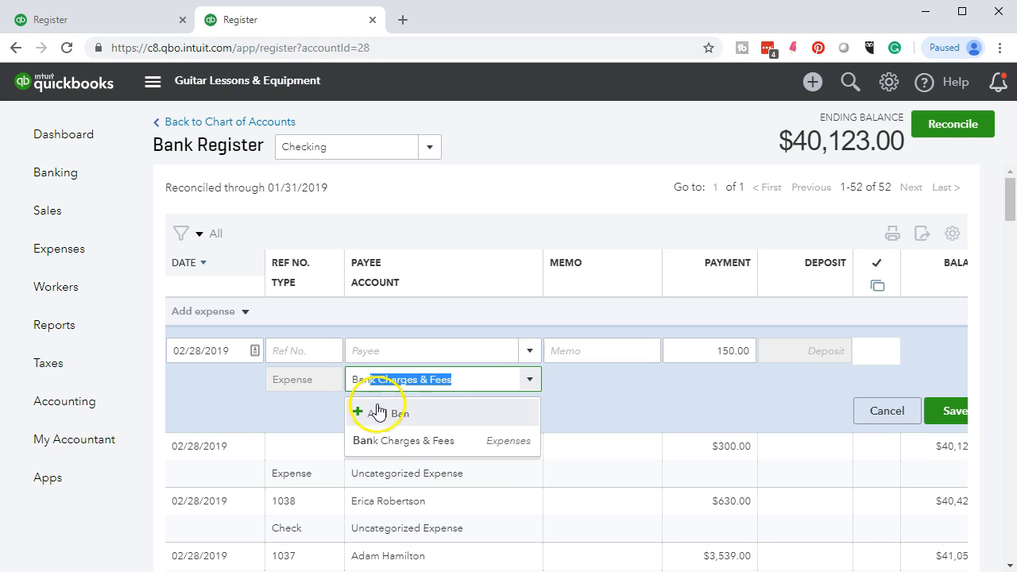
click(380, 440)
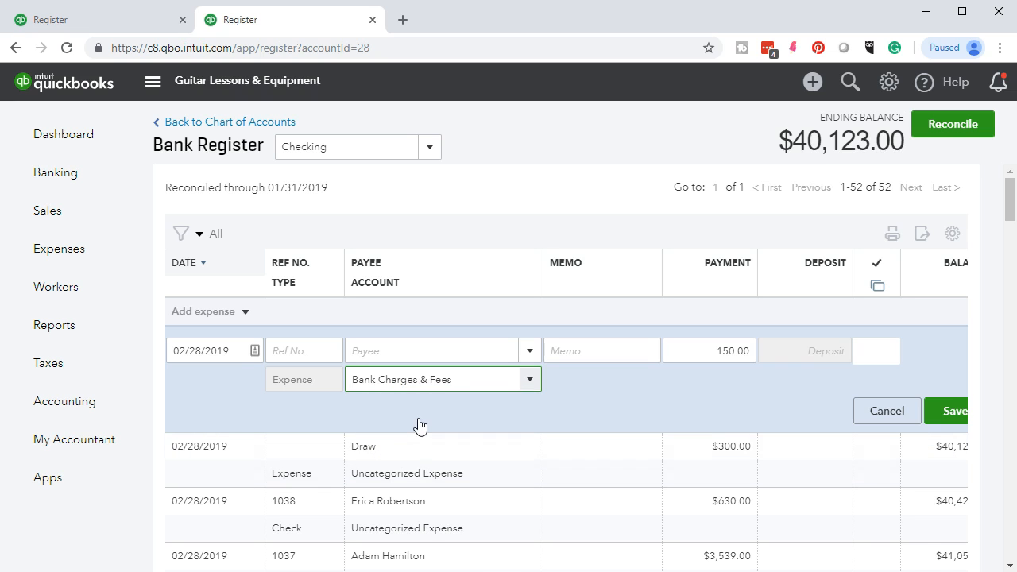
click(955, 411)
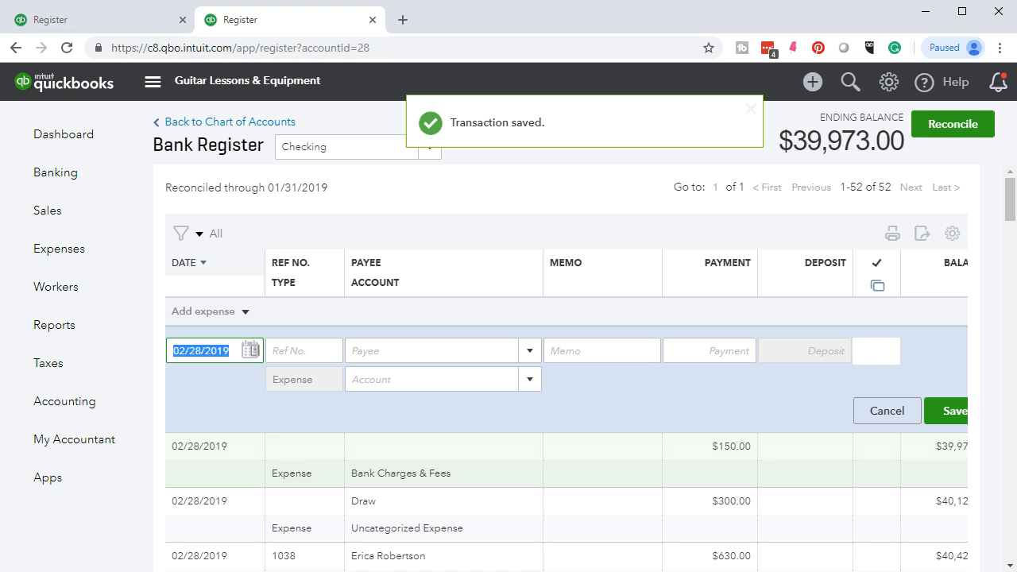
key(alt+Tab)
Highlight the 150 service charge and the 14,209 total checks, withdrawals and fees on the statement.
drag(855, 464, 876, 466)
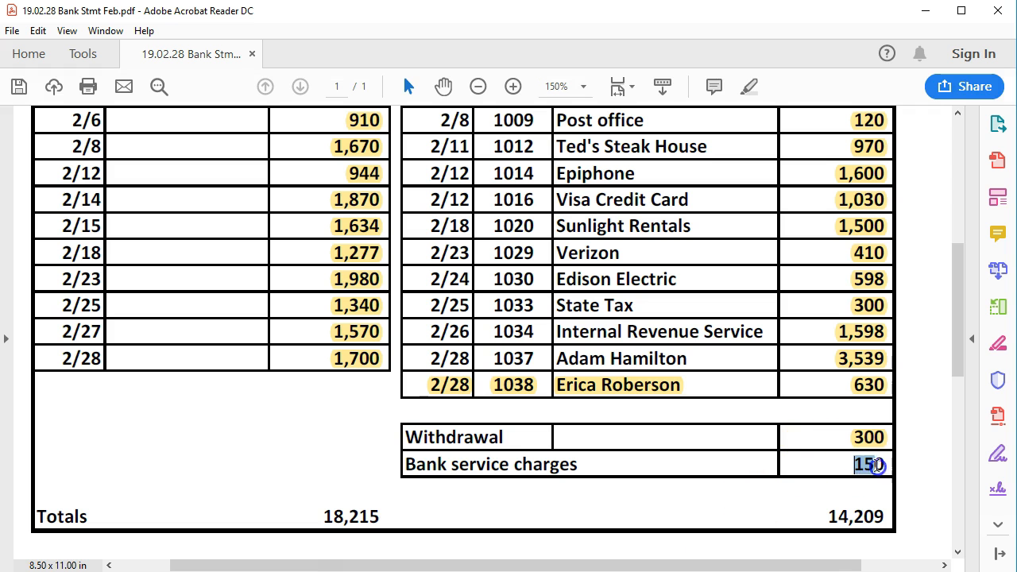
right_click(877, 466)
click(861, 515)
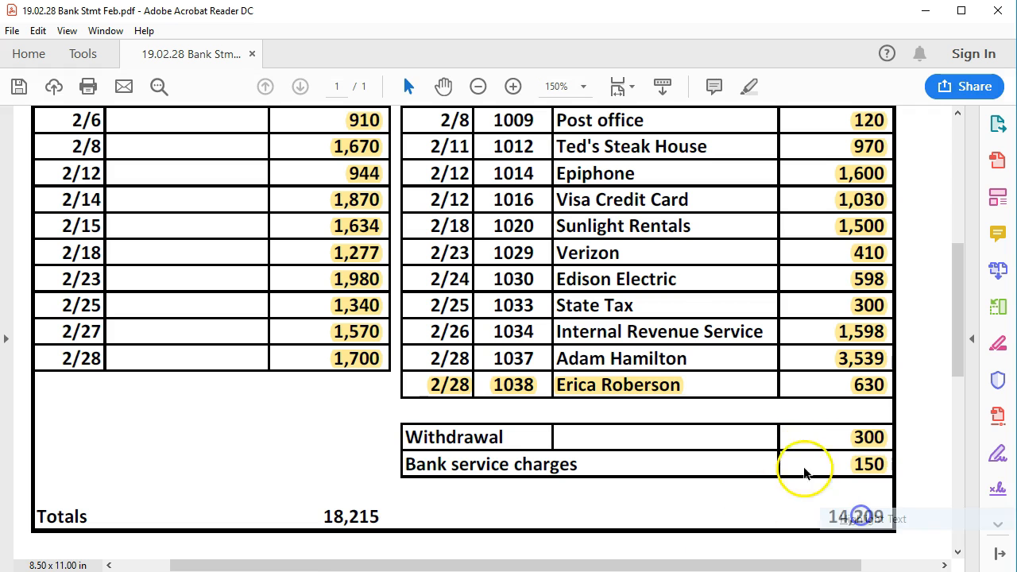
scroll(733, 445, up, 6)
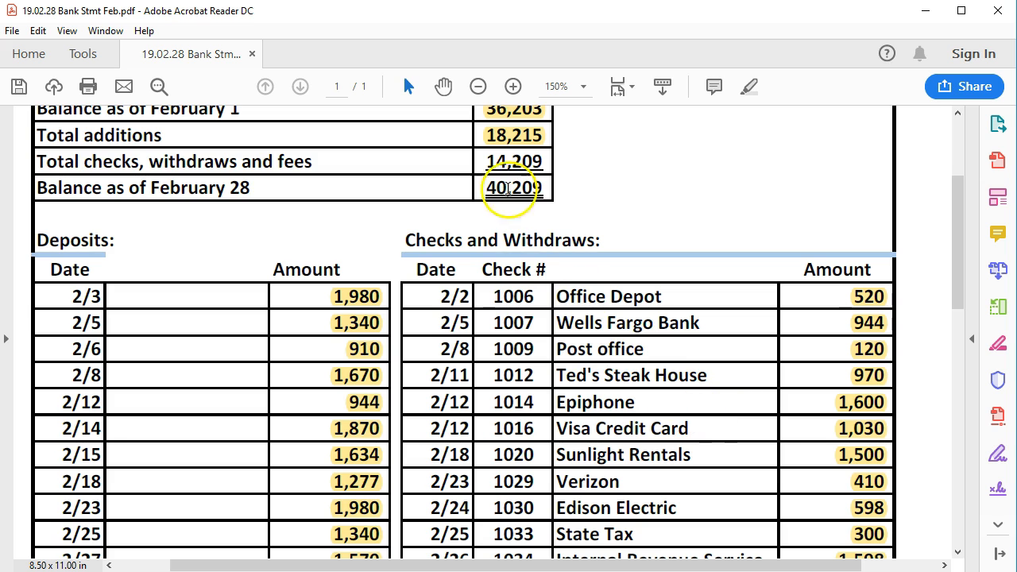
drag(487, 161, 544, 162)
right_click(530, 164)
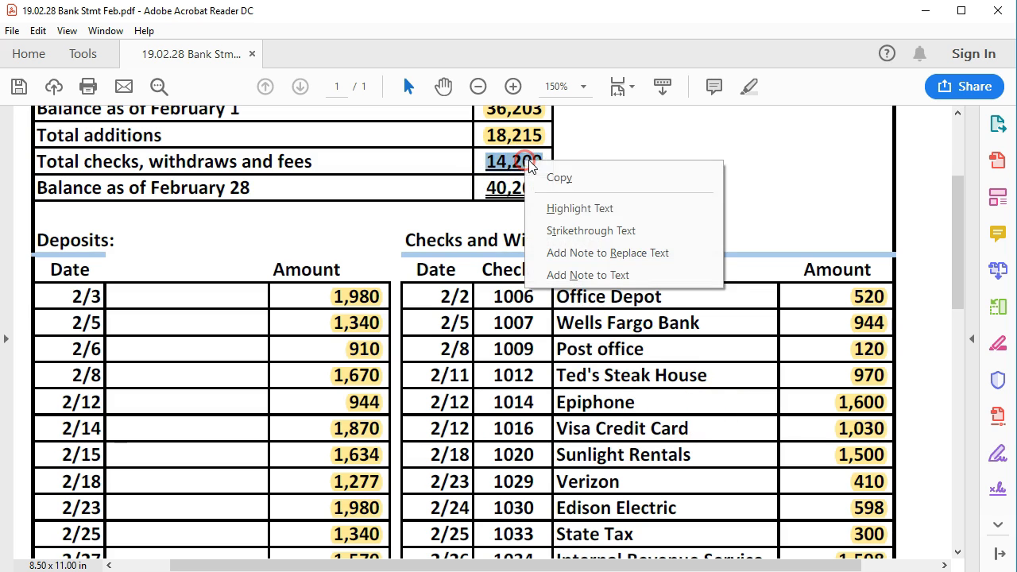
click(569, 207)
scroll(560, 357, up, 2)
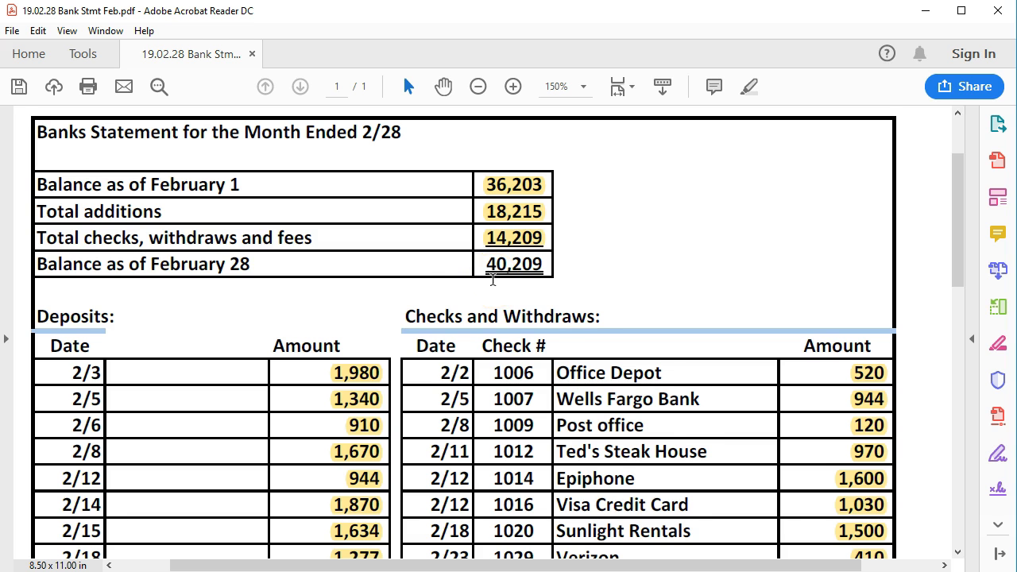
scroll(492, 280, down, 2)
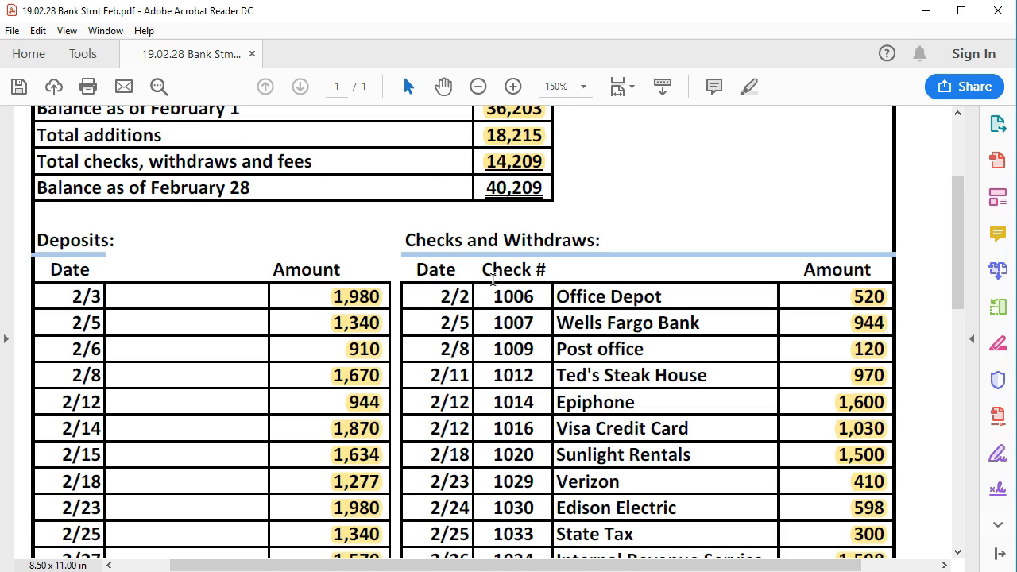
click(676, 571)
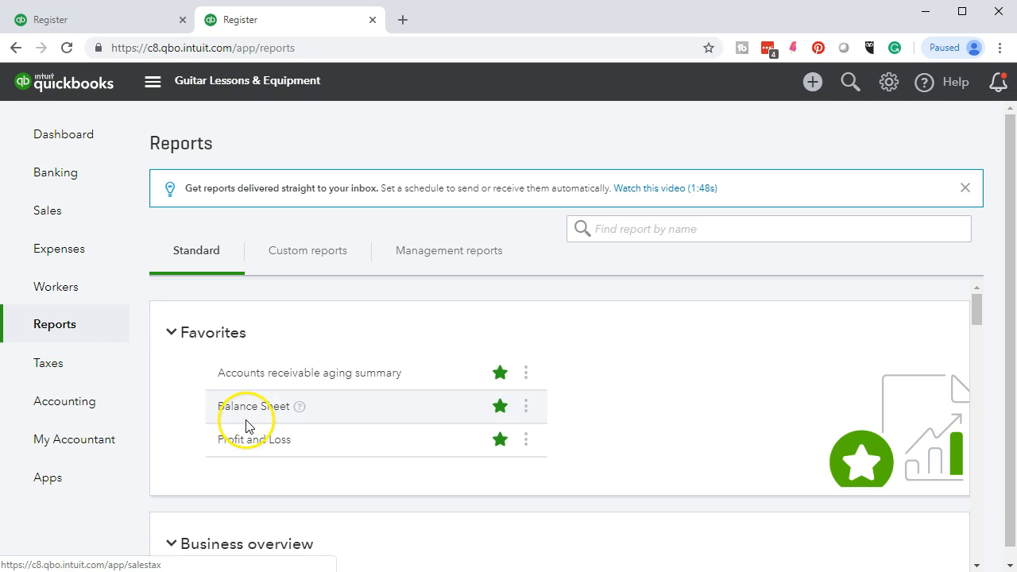
Run the Profit and Loss report for 01/01/2019 through 02/28/2019 and review it.
click(246, 445)
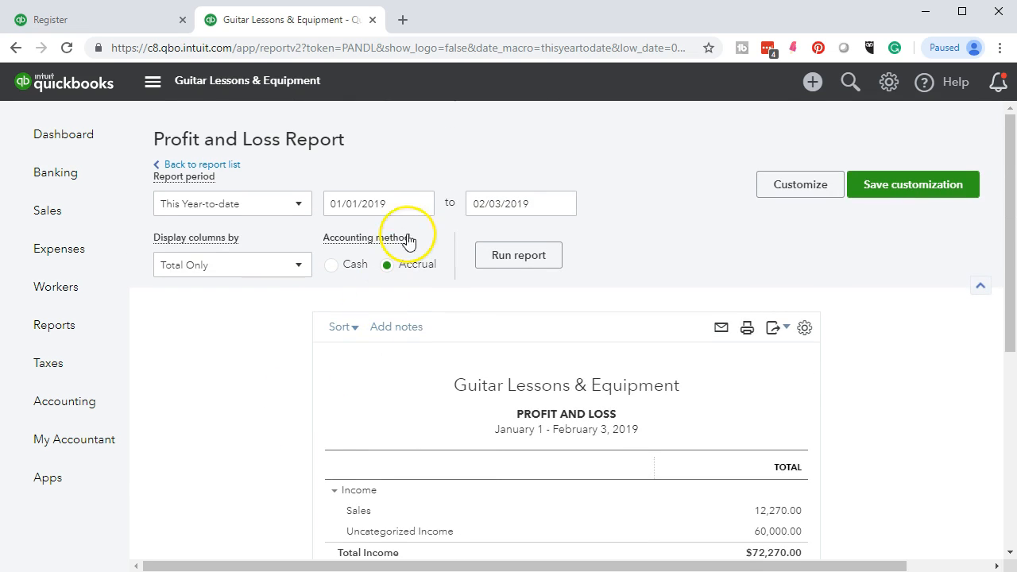
click(403, 204)
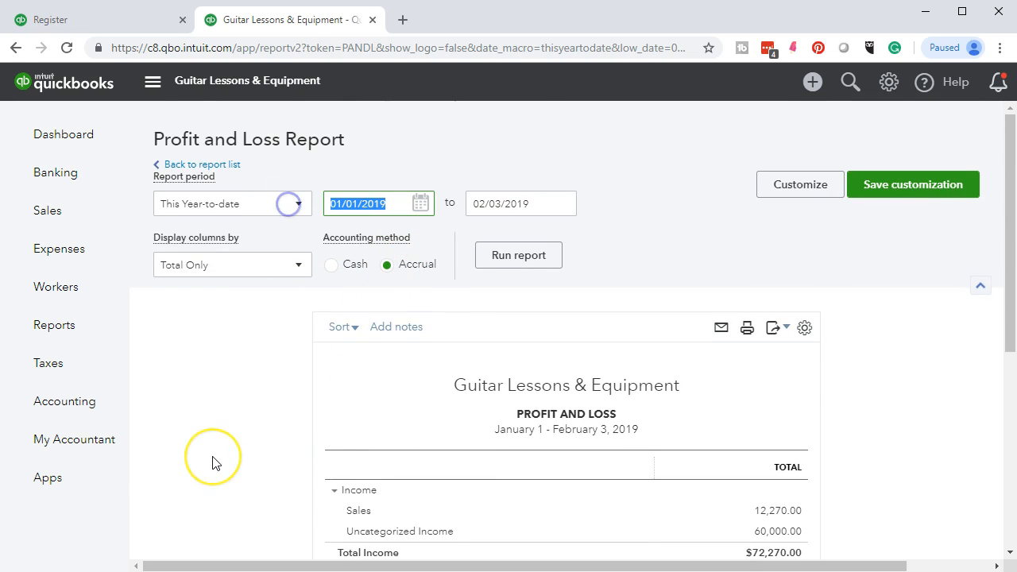
text(01/01/2019)
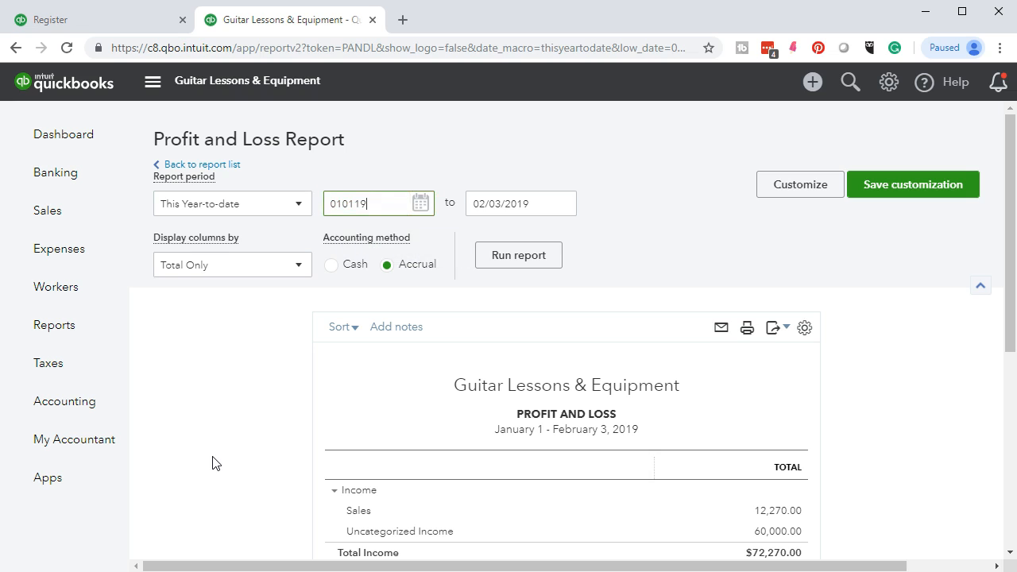
key(Tab)
text(02/28/2019)
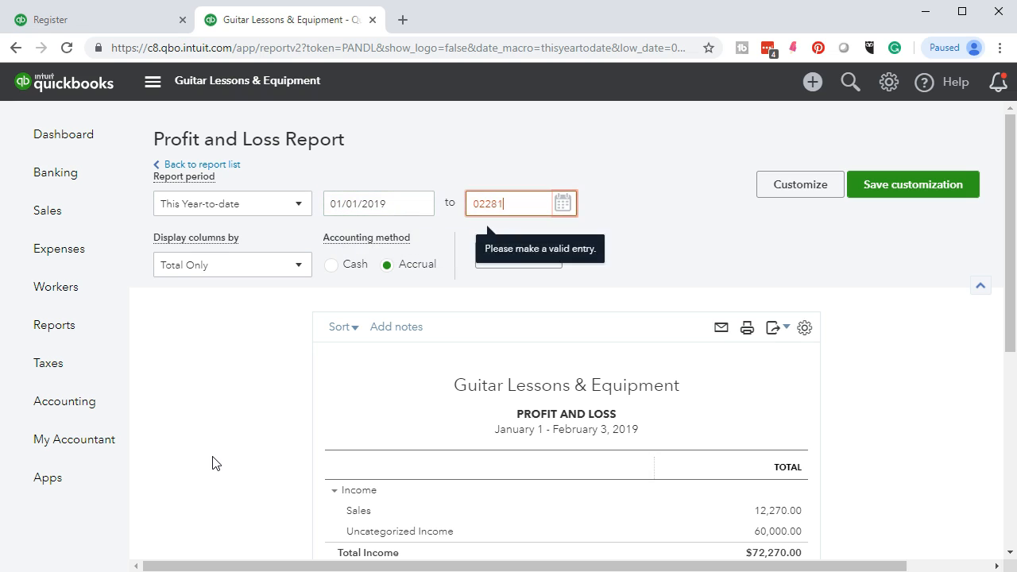
key(Tab)
click(255, 435)
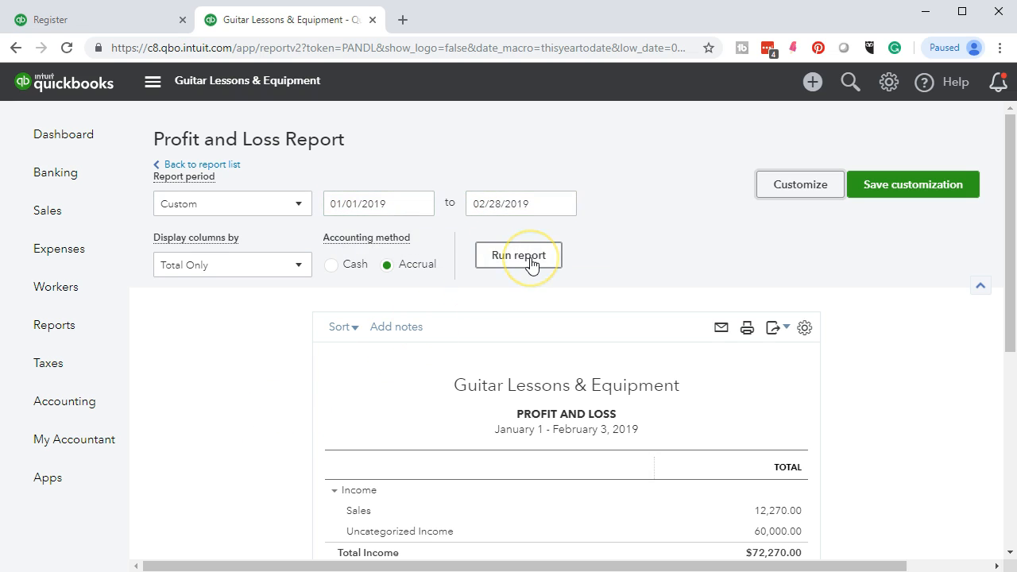
scroll(532, 266, down, 3)
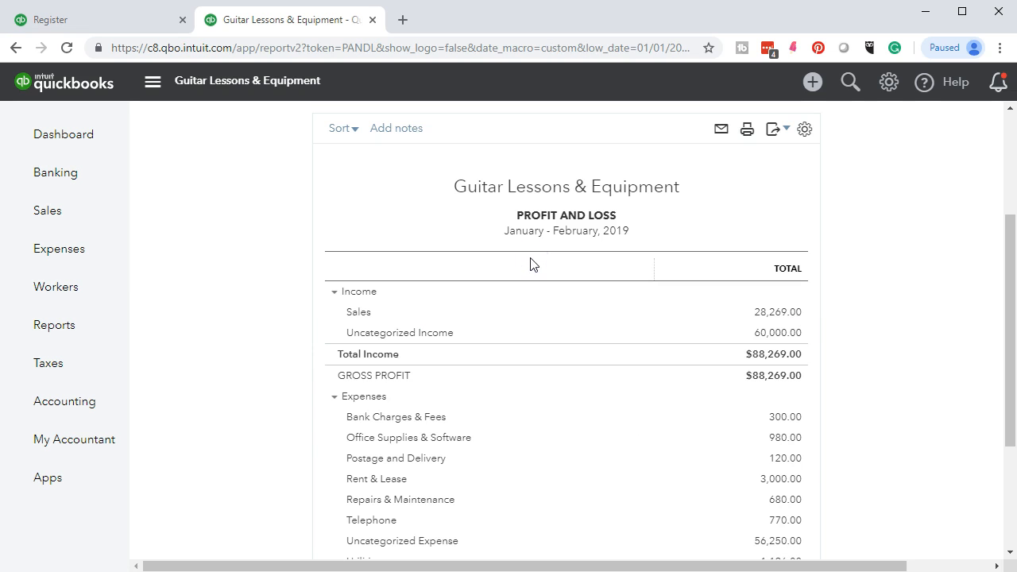
scroll(312, 393, down, 3)
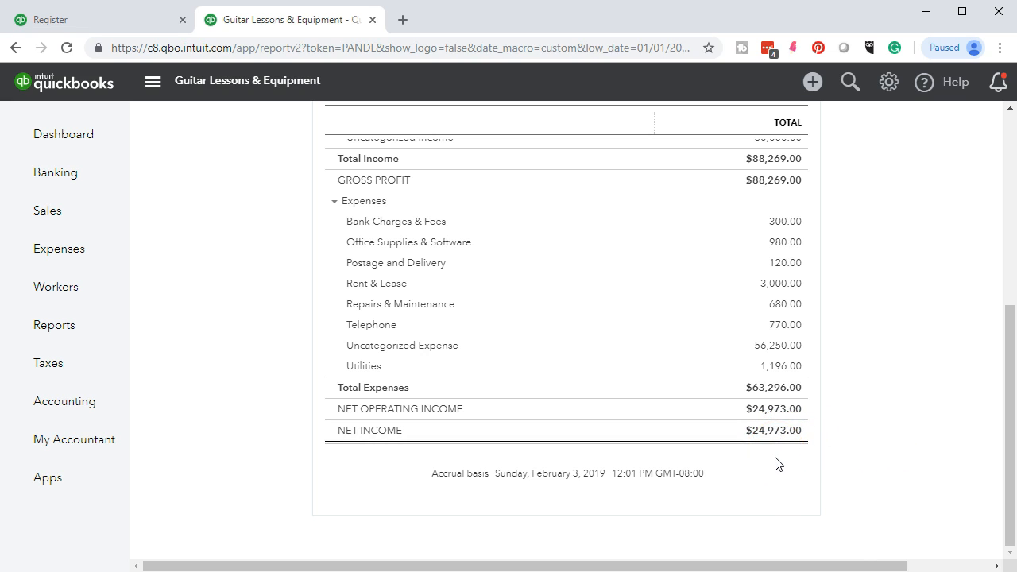
scroll(777, 464, up, 1)
Change the start date to 02/01/2019 and rerun the report for February only.
click(796, 461)
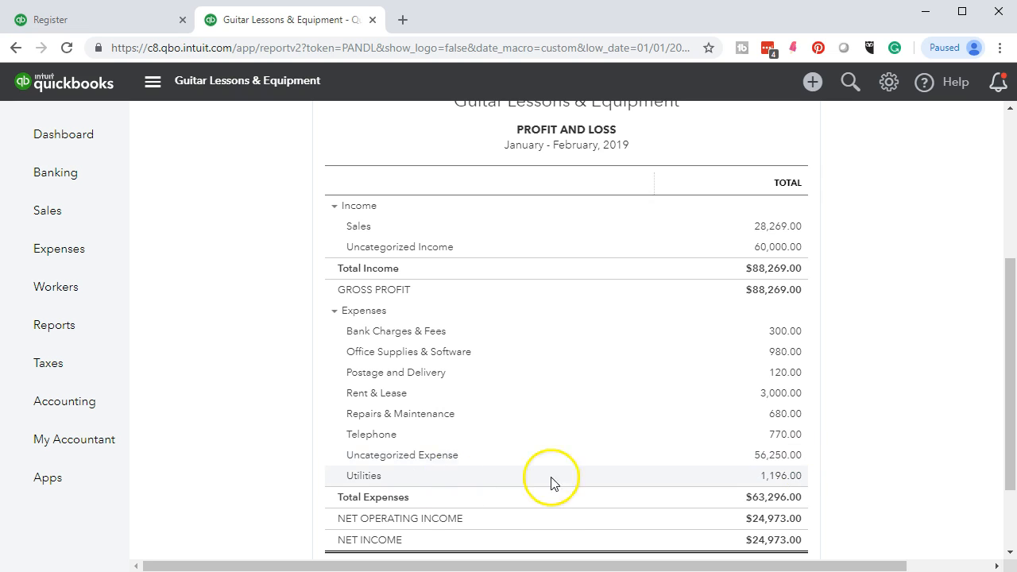
scroll(275, 456, up, 4)
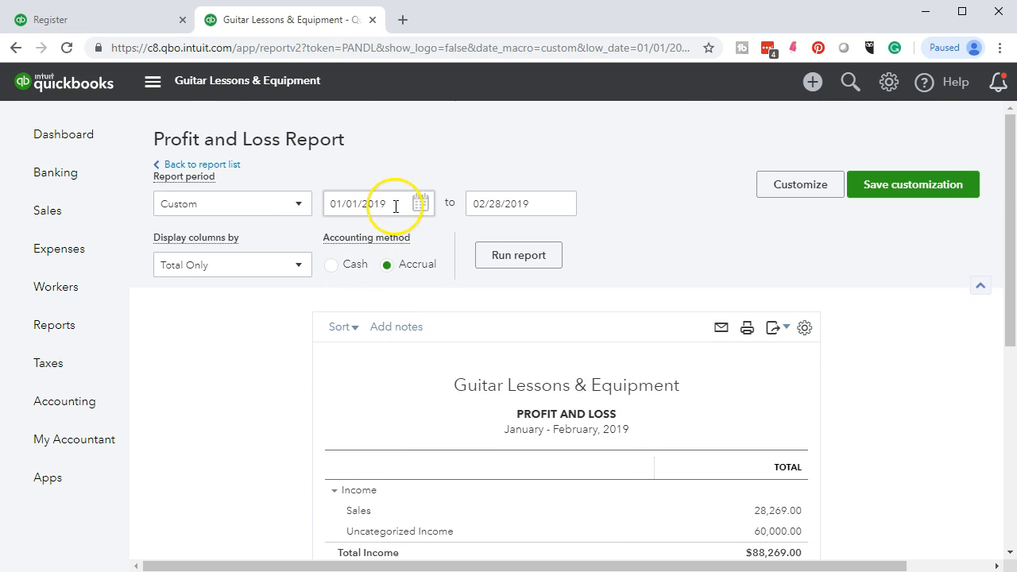
click(396, 207)
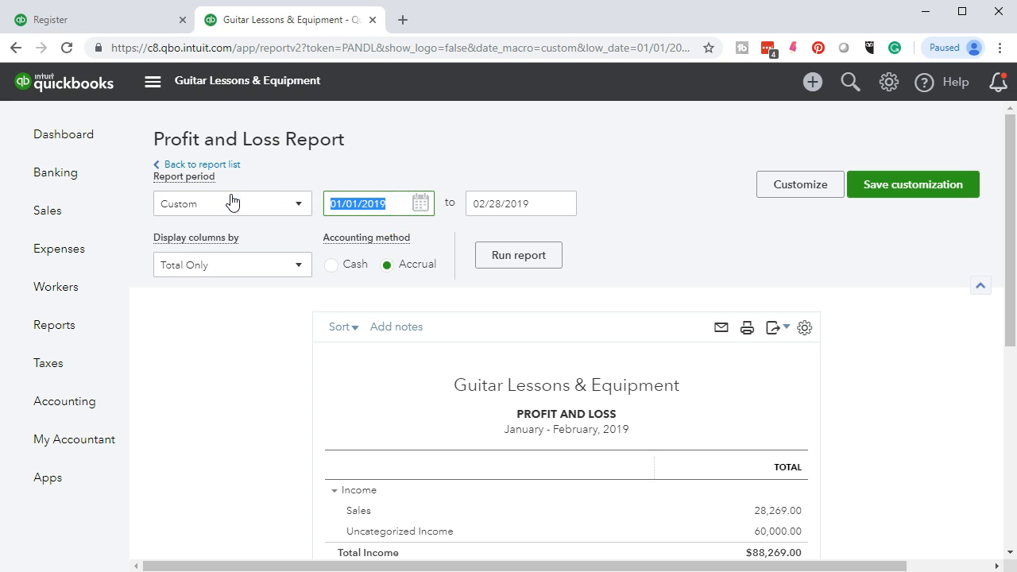
text(02/01/2019)
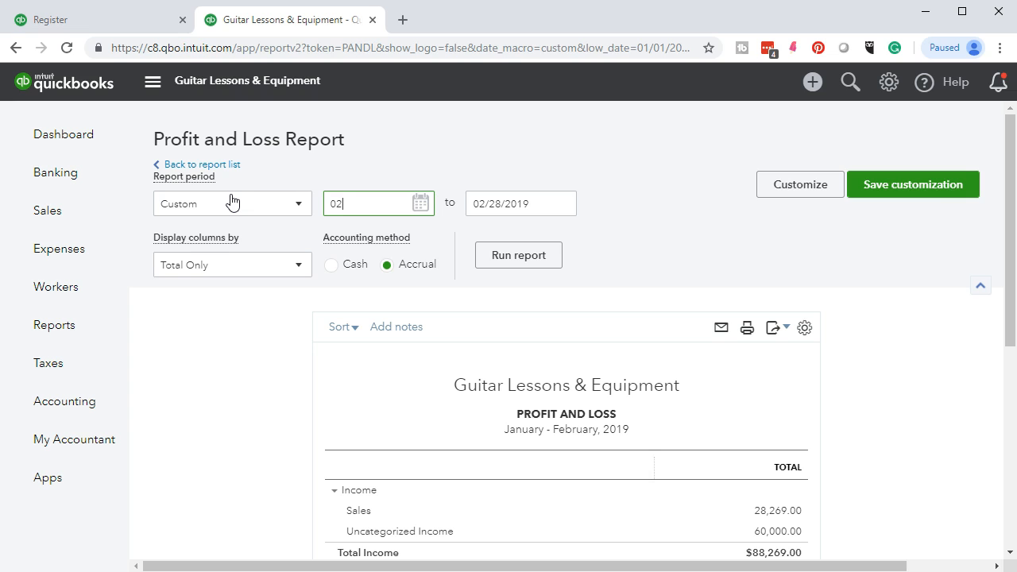
key(Tab)
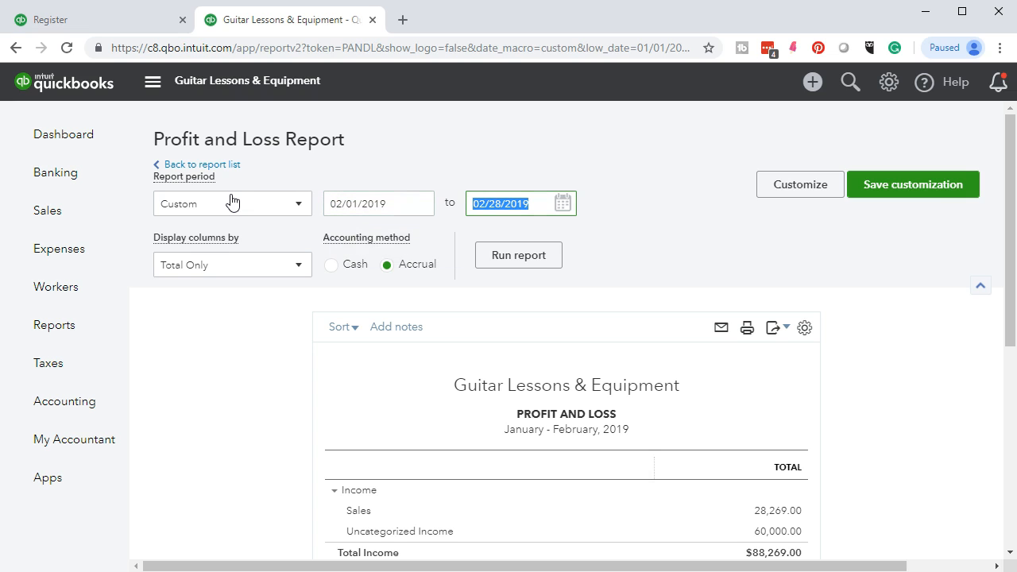
click(551, 257)
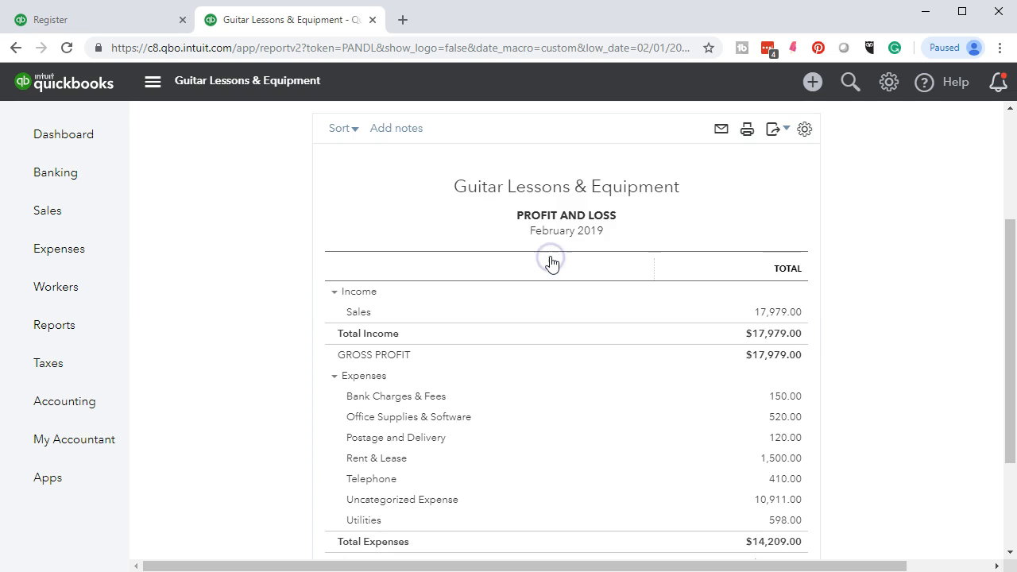
scroll(275, 436, down, 3)
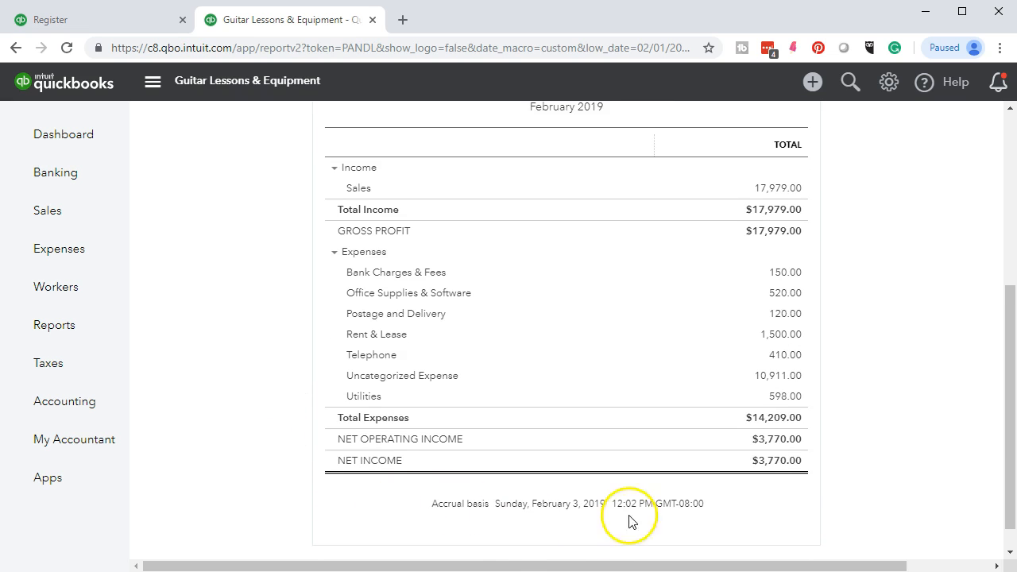